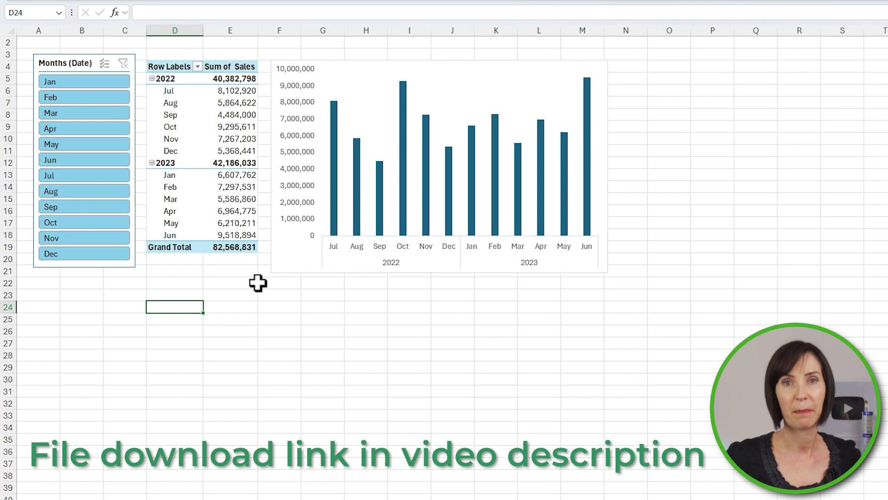
# Step: Inspect the pivot's date grouping and the Months slicer sort options without changing anything
pyautogui.rightClick(174, 127)
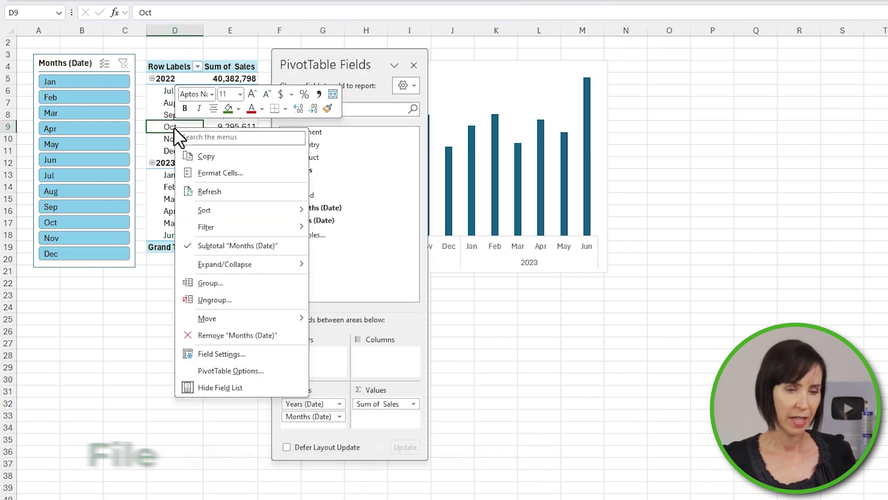
pyautogui.click(251, 281)
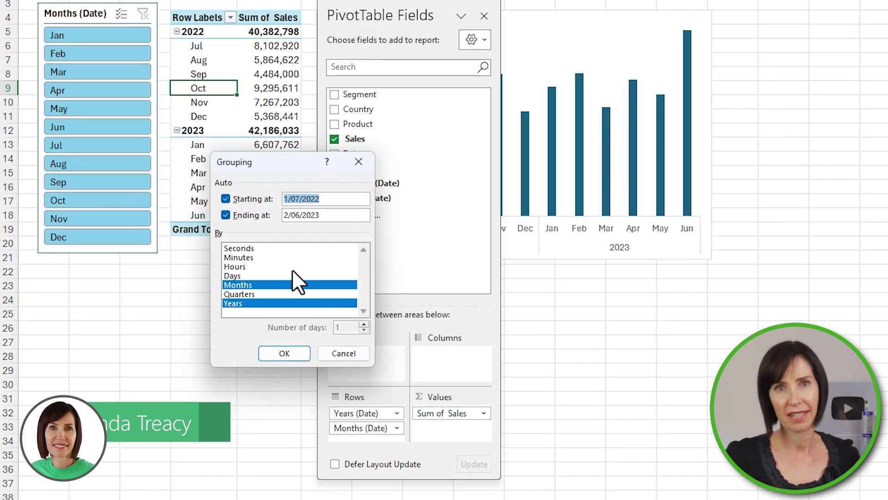
pyautogui.click(395, 354)
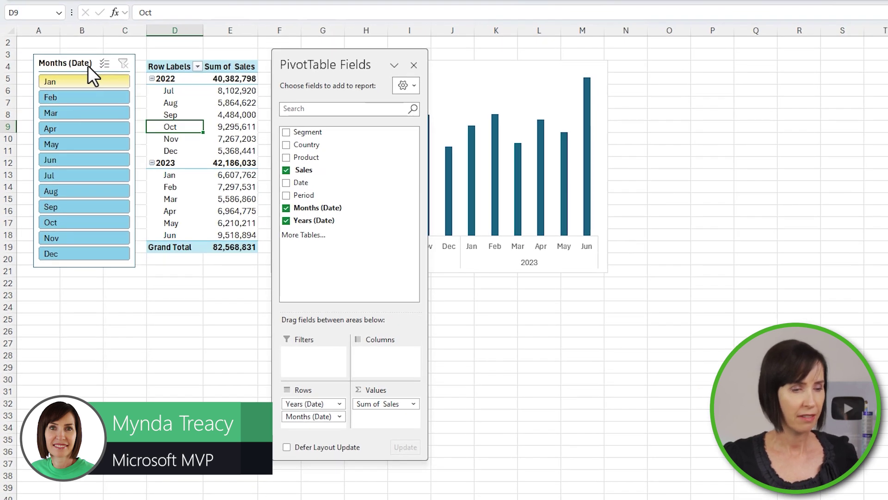
pyautogui.rightClick(89, 67)
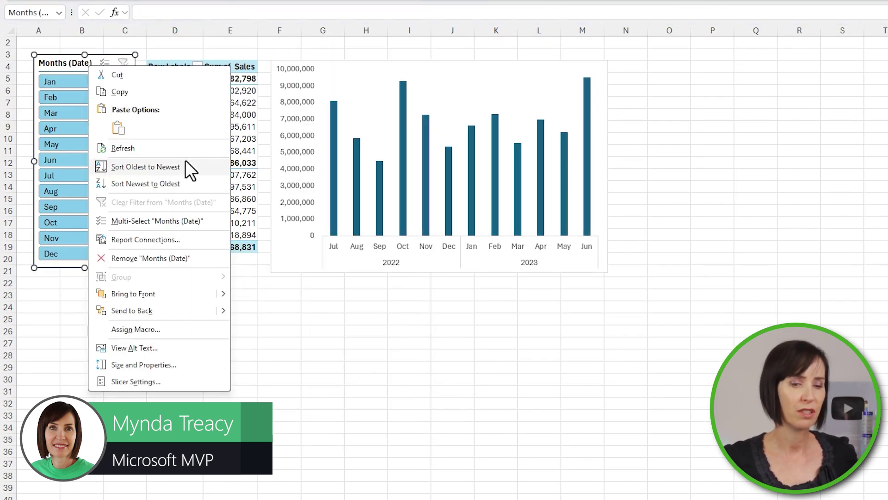
pyautogui.press('Down')
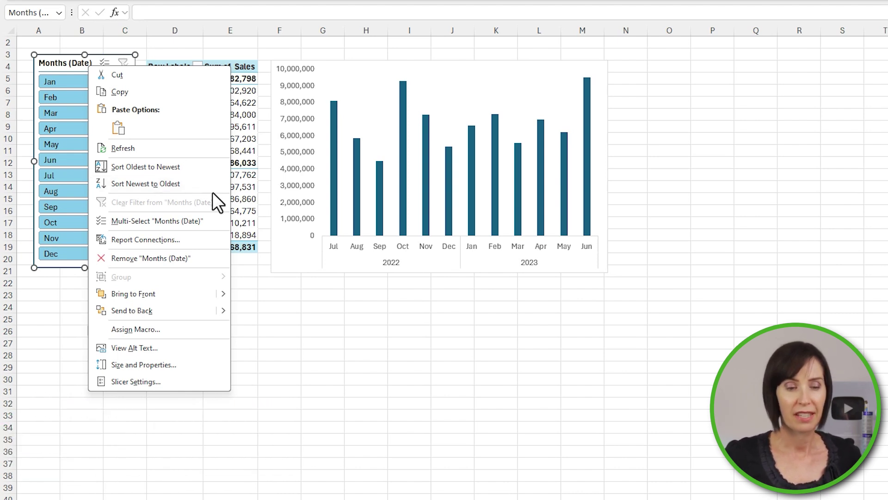
pyautogui.press('Escape')
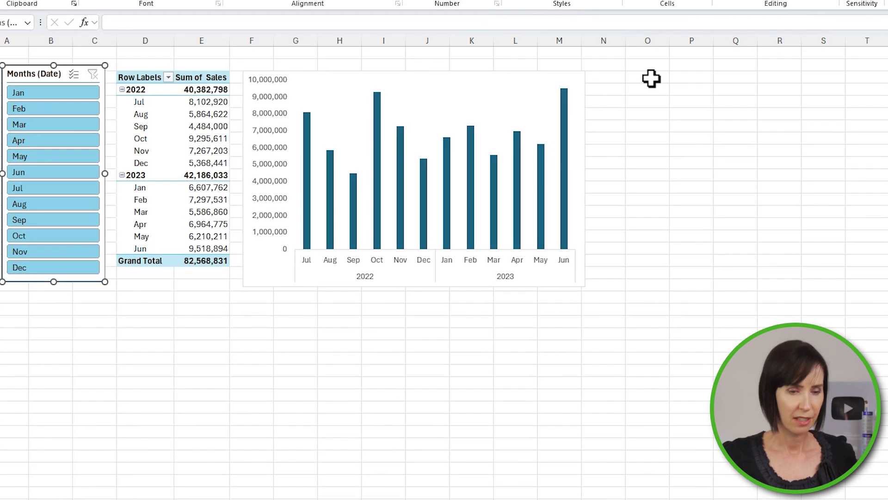
# Step: Enter a 'Custom List' heading in O4 and fill Jul through Jun down O5:O16
pyautogui.click(669, 66)
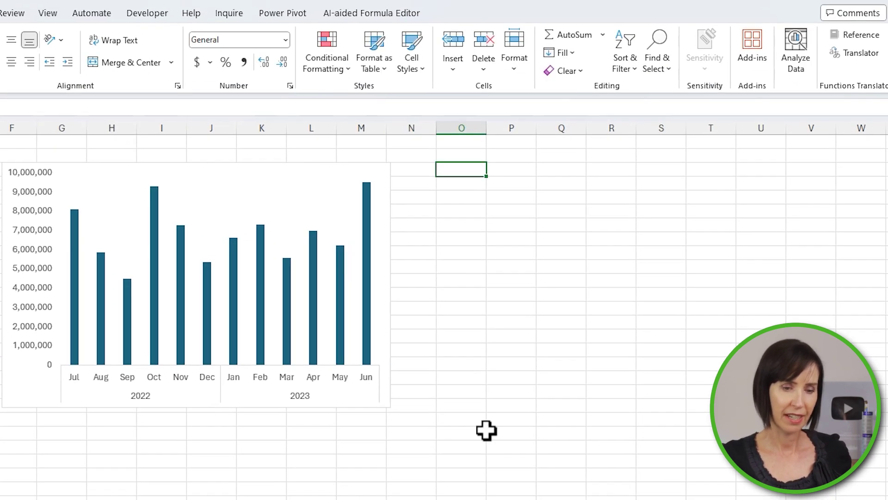
pyautogui.write('Custom List')
pyautogui.press('Return')
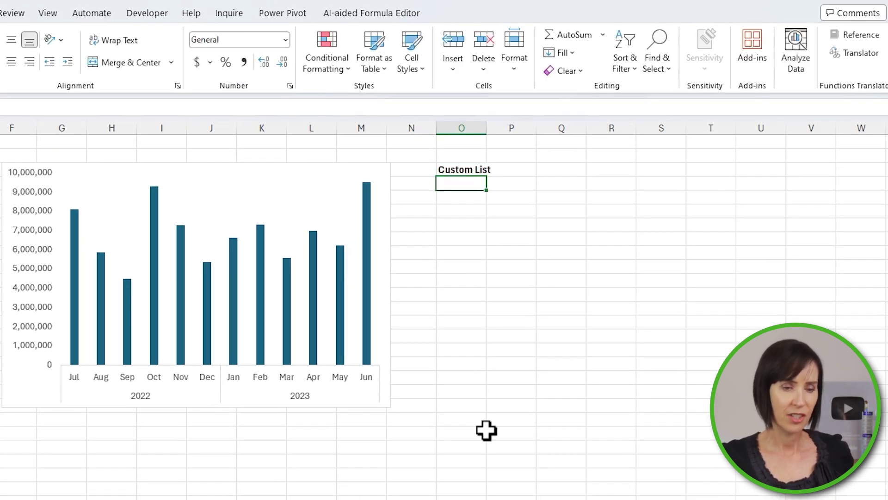
pyautogui.write('Jul')
pyautogui.press('Return')
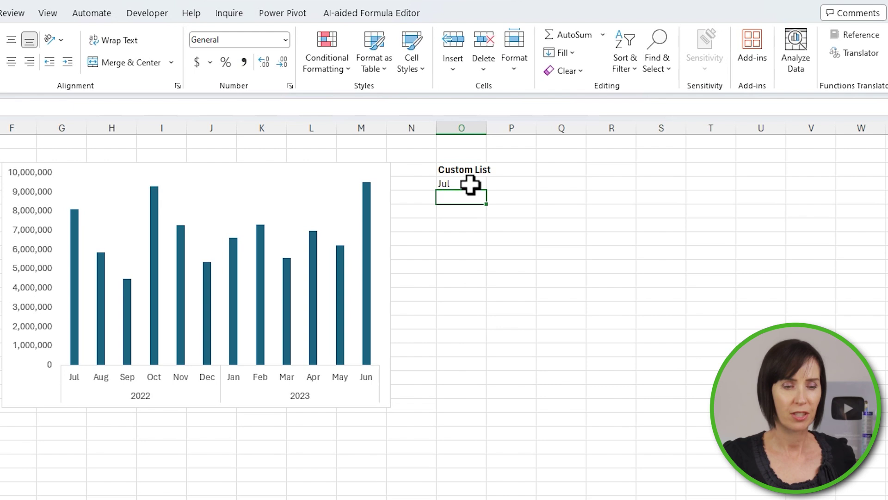
pyautogui.moveTo(486, 190); pyautogui.dragTo(479, 348)
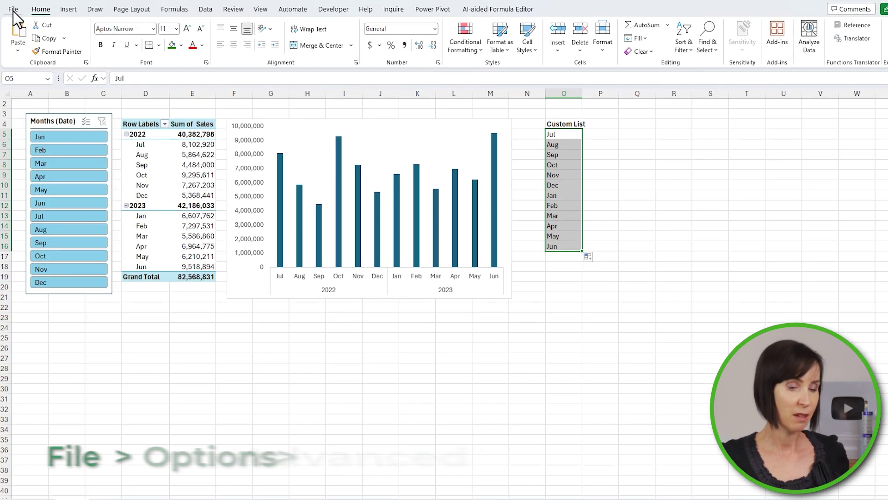
# Step: Import $O$5:$O$16 as a new custom list via Excel Options > Advanced > Edit Custom Lists
pyautogui.click(13, 13)
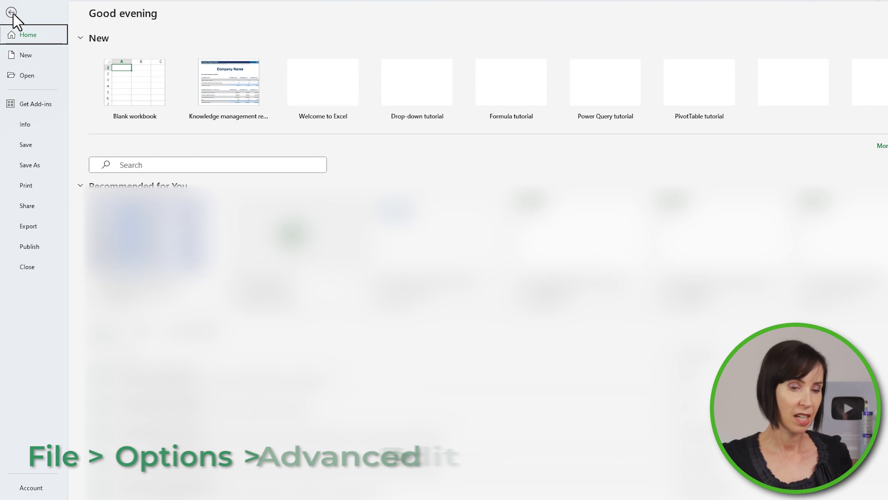
pyautogui.click(30, 493)
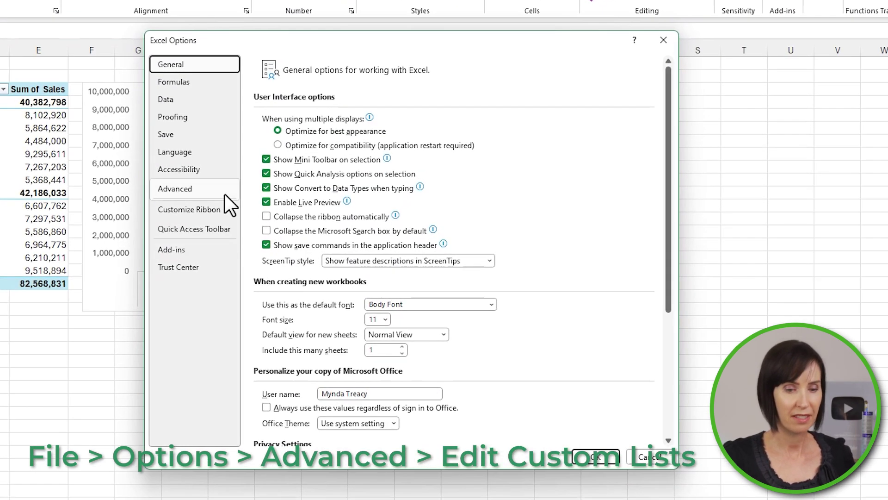
pyautogui.click(225, 194)
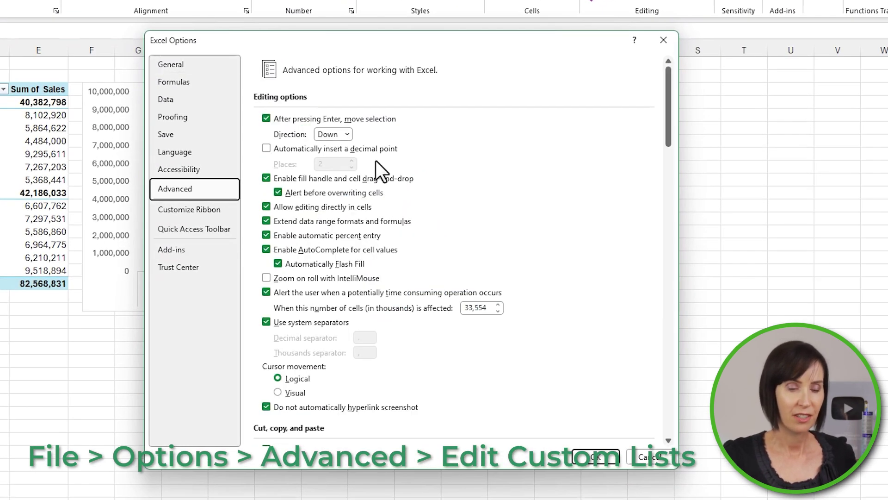
pyautogui.moveTo(667, 110); pyautogui.dragTo(668, 419)
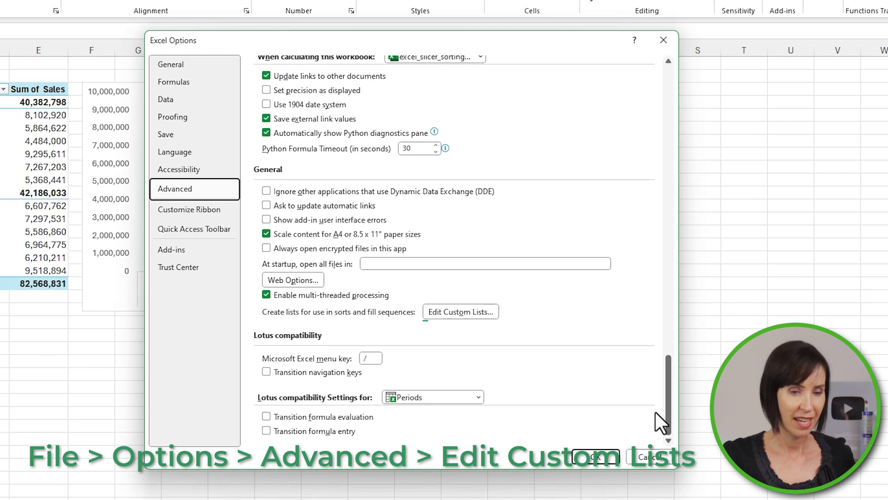
pyautogui.click(476, 314)
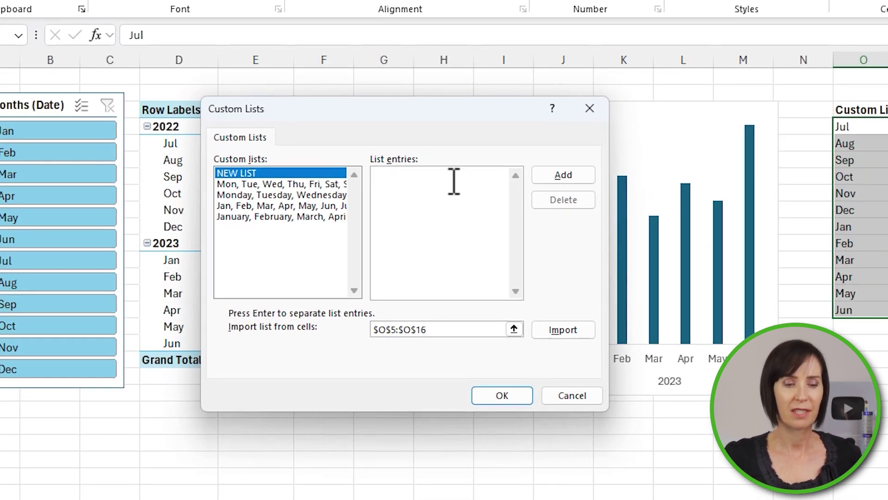
pyautogui.click(514, 328)
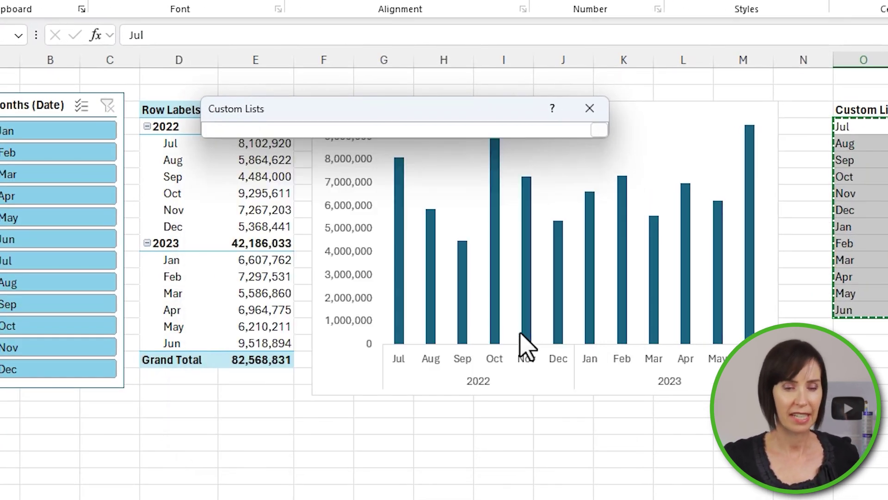
pyautogui.click(599, 130)
pyautogui.click(563, 329)
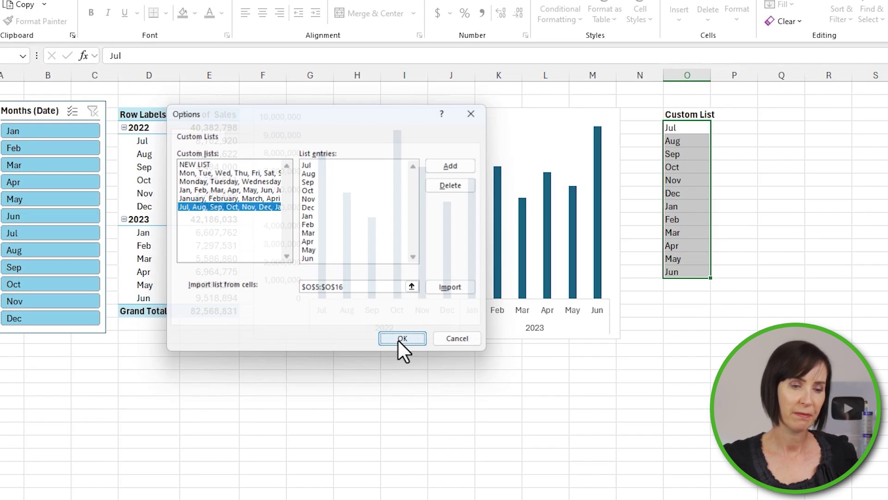
pyautogui.click(490, 395)
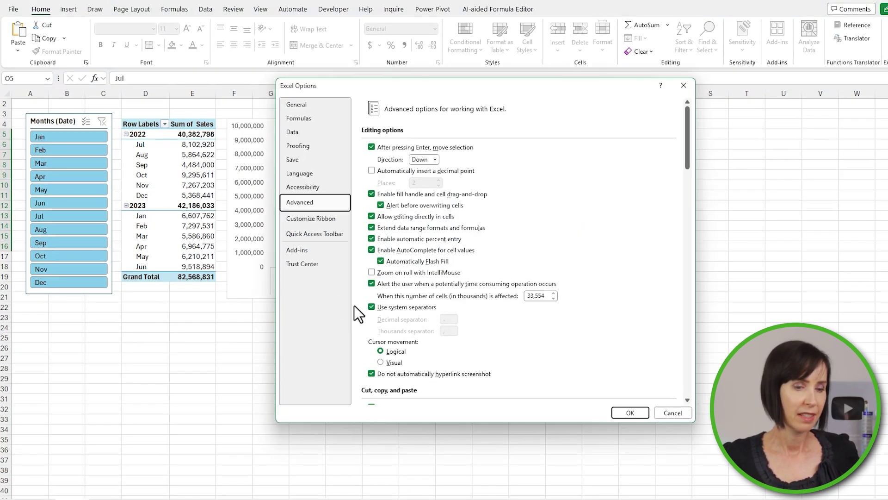
# Step: Close Excel Options, refresh the pivot into Jul–Jun order, and check the Months slicer settings
pyautogui.click(622, 411)
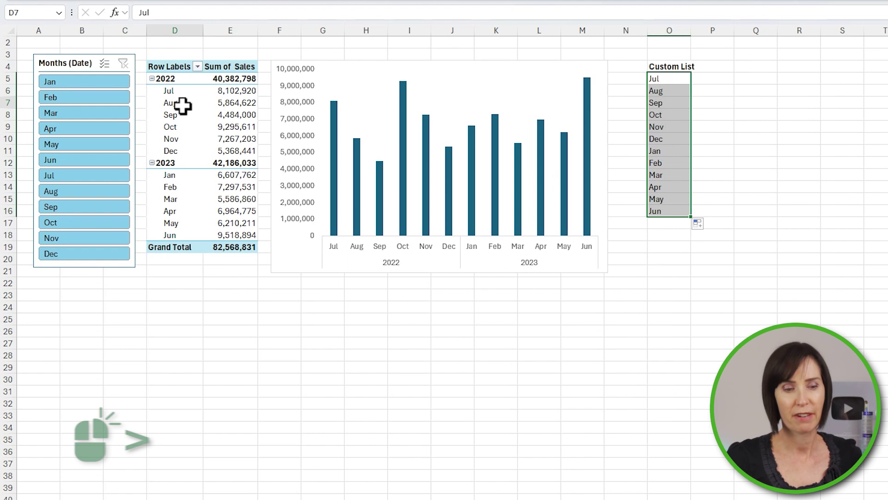
pyautogui.rightClick(182, 106)
pyautogui.click(248, 170)
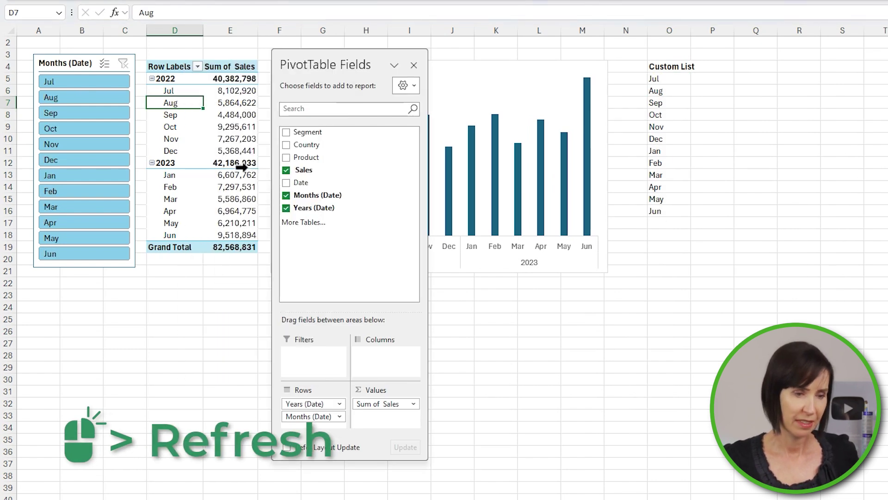
pyautogui.rightClick(110, 243)
pyautogui.click(179, 383)
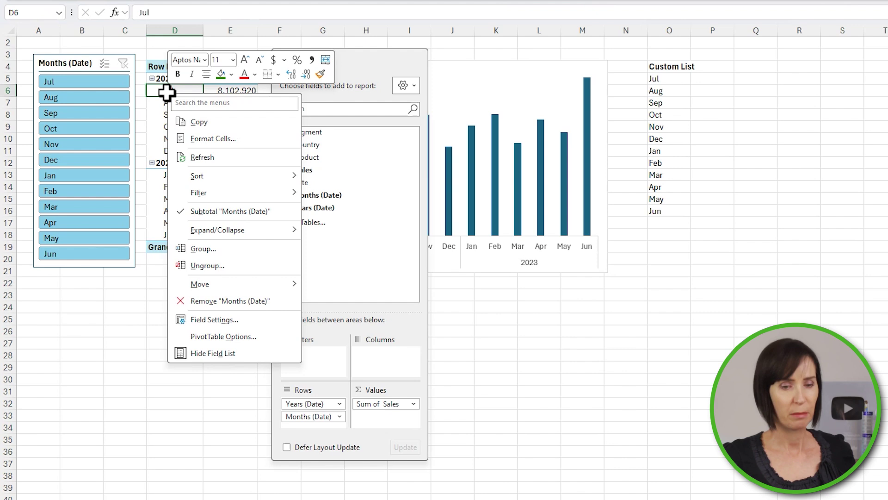
pyautogui.press('Escape')
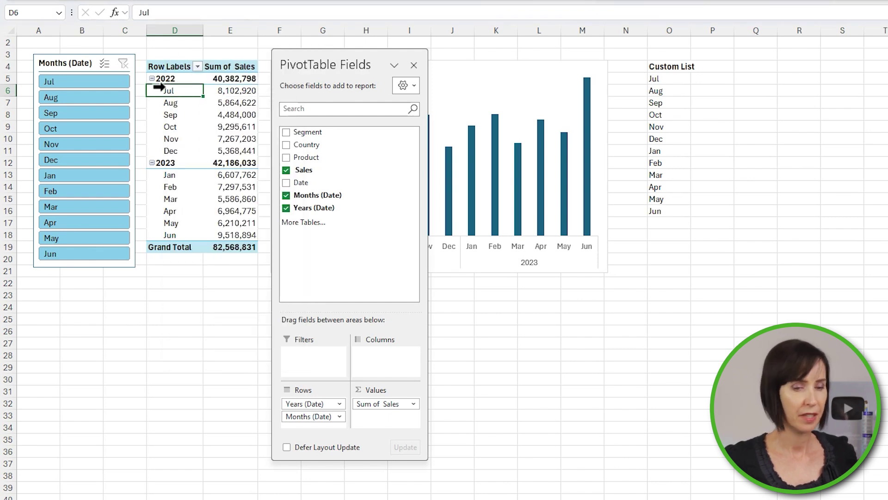
pyautogui.rightClick(325, 212)
pyautogui.click(378, 273)
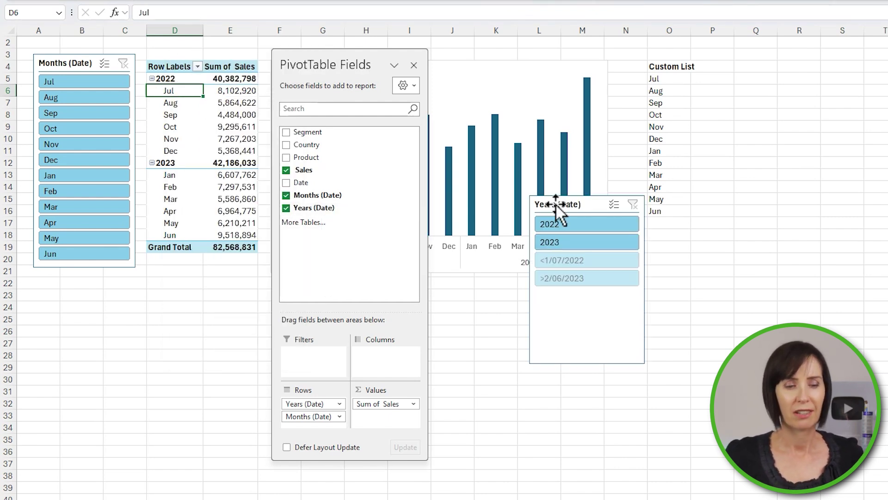
pyautogui.moveTo(556, 205); pyautogui.dragTo(60, 277)
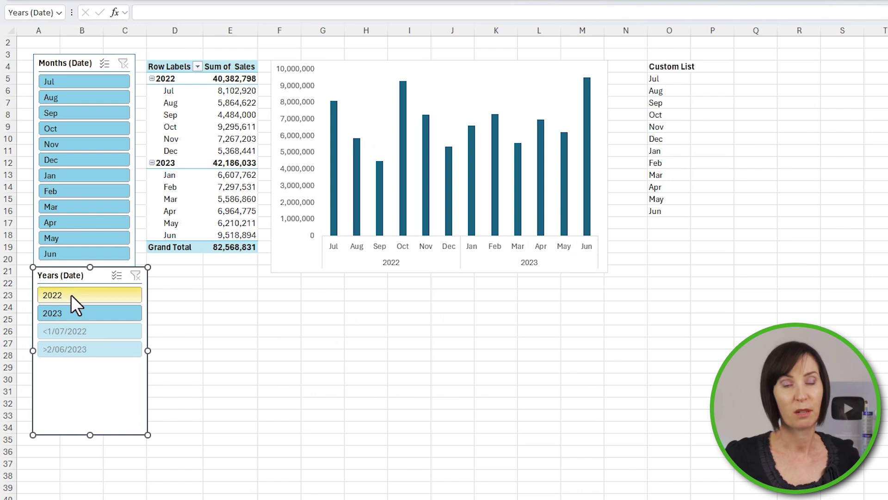
pyautogui.click(71, 295)
pyautogui.moveTo(85, 127); pyautogui.dragTo(82, 160)
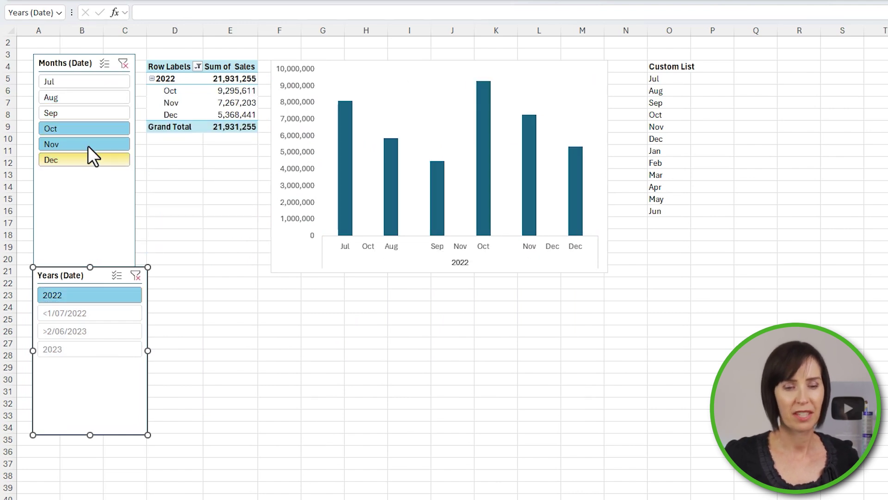
pyautogui.click(123, 63)
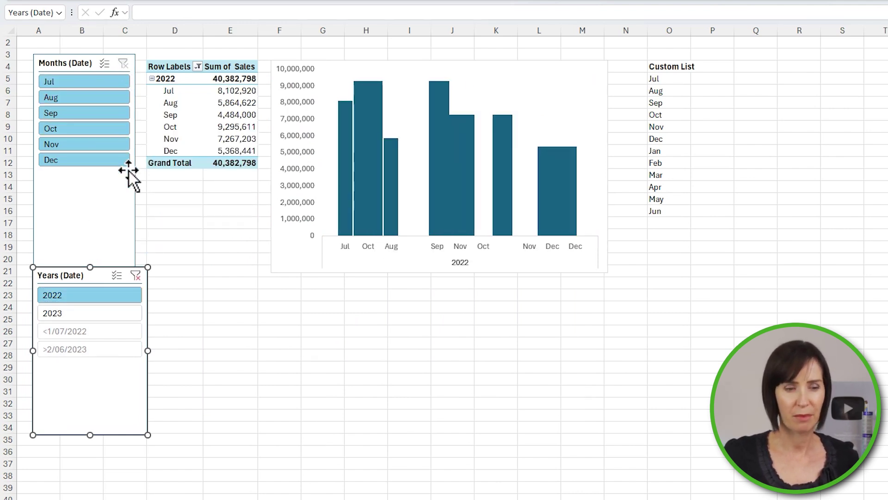
pyautogui.click(135, 277)
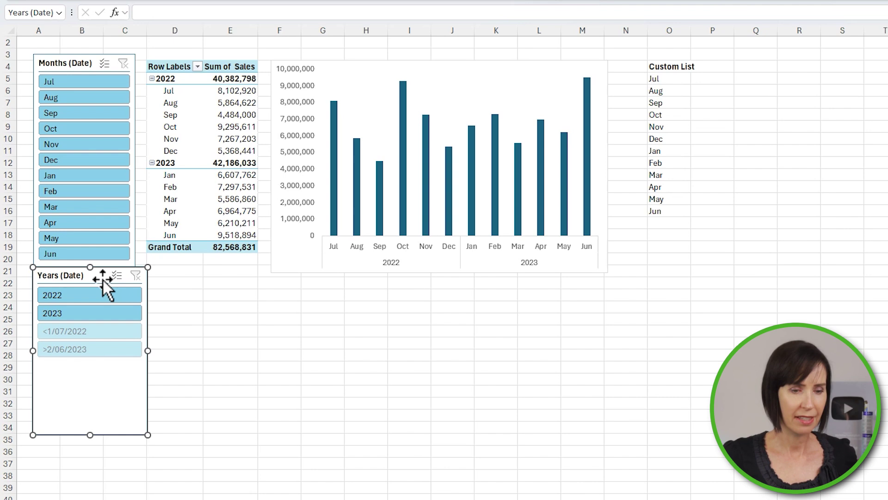
# Step: Delete the Years slicer and add a Period header in F1 on Data1
pyautogui.press('Delete')
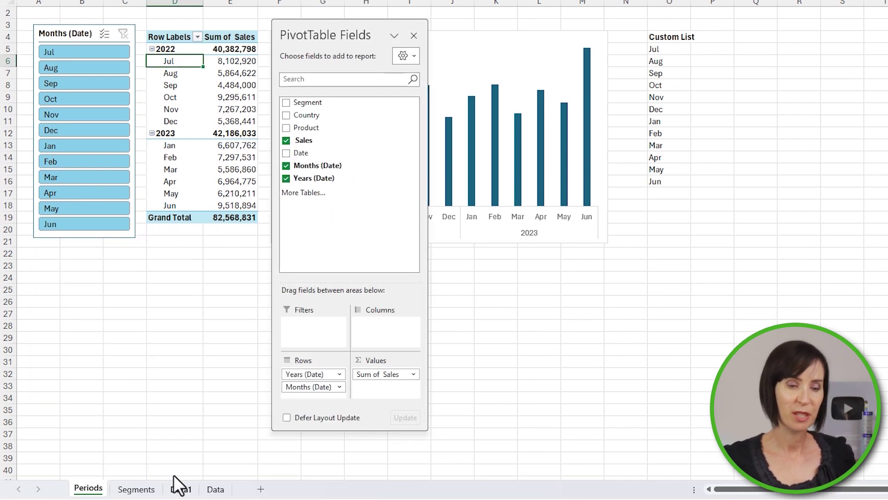
pyautogui.click(181, 490)
pyautogui.click(331, 18)
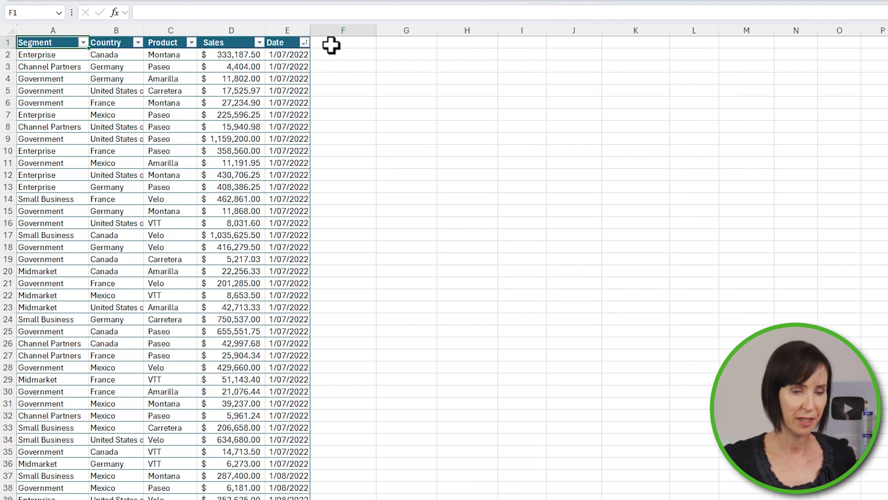
pyautogui.write('Period')
pyautogui.press('Return')
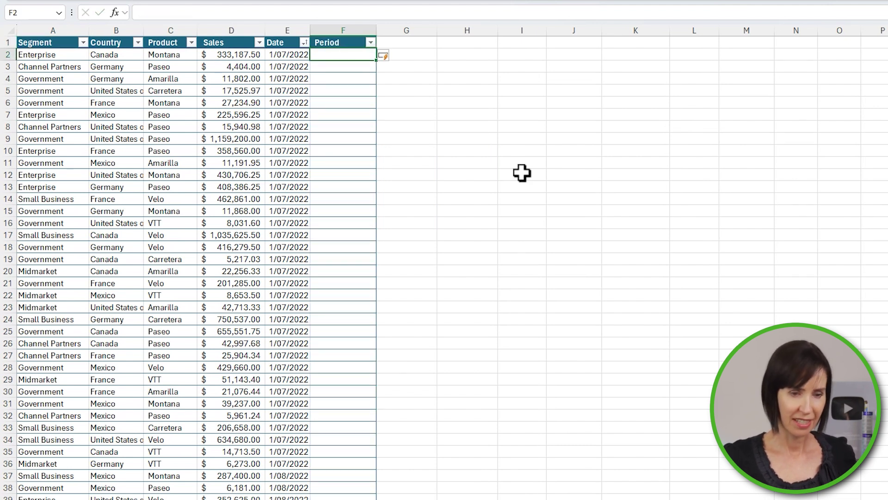
# Step: Copy each row's Date into the Period column and give it the custom format yyyy-mm
pyautogui.hotkey('ctrl', 'shift', 'Down')
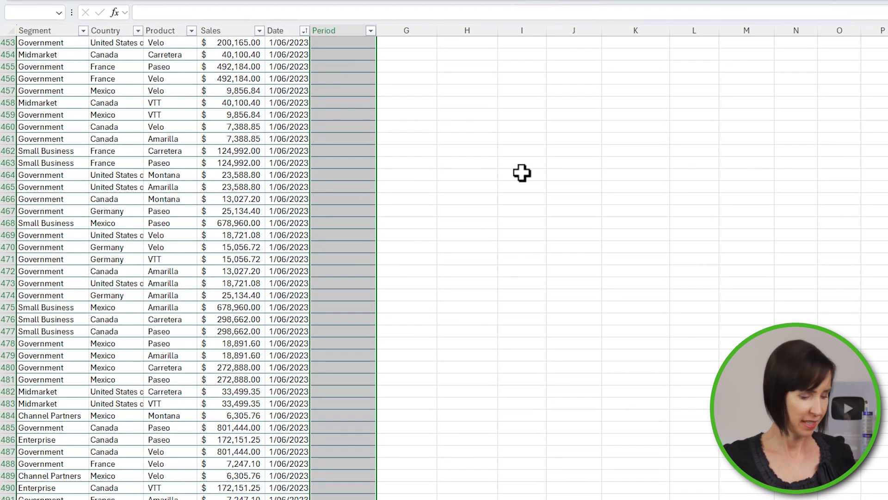
pyautogui.hotkey('ctrl', 'r')
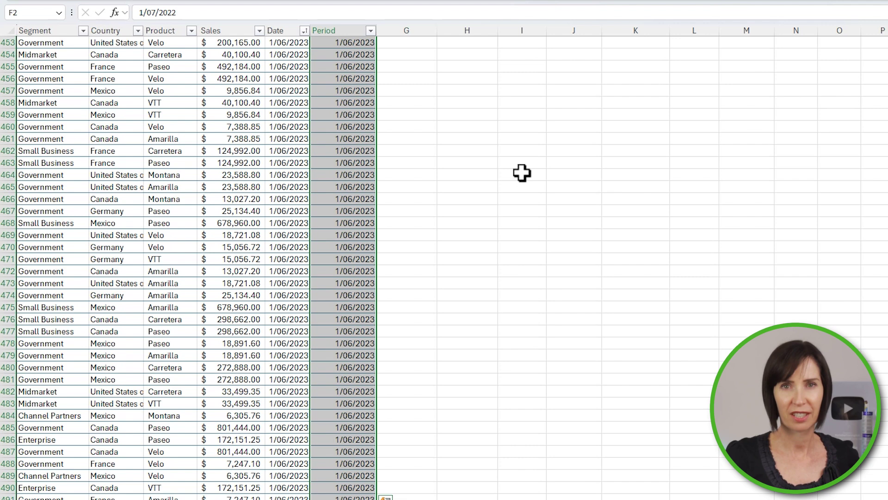
pyautogui.scroll(20, 521, 173)
pyautogui.scroll(20, 194, 263)
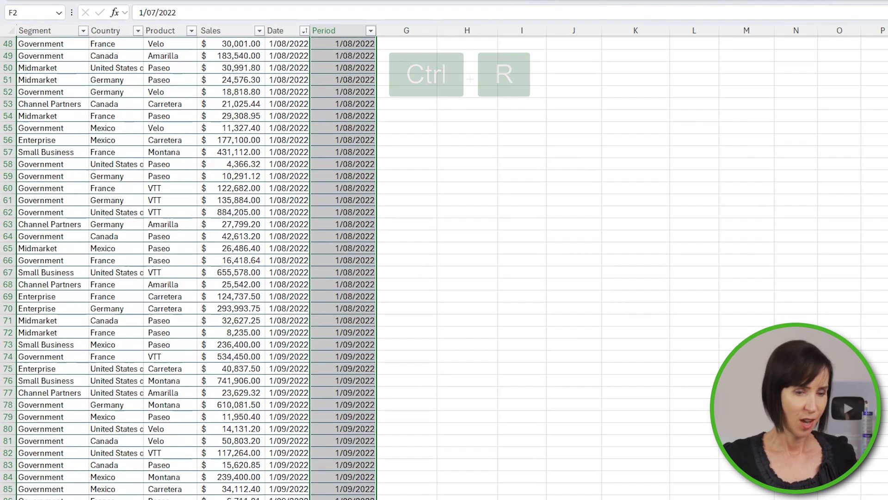
pyautogui.hotkey('ctrl', '1')
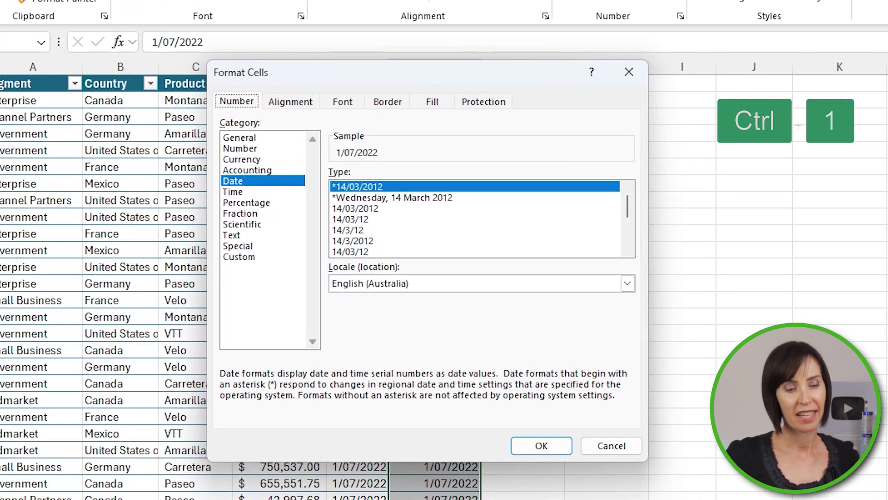
pyautogui.click(250, 257)
pyautogui.moveTo(370, 188); pyautogui.dragTo(294, 193)
pyautogui.write('yyyy-mm')
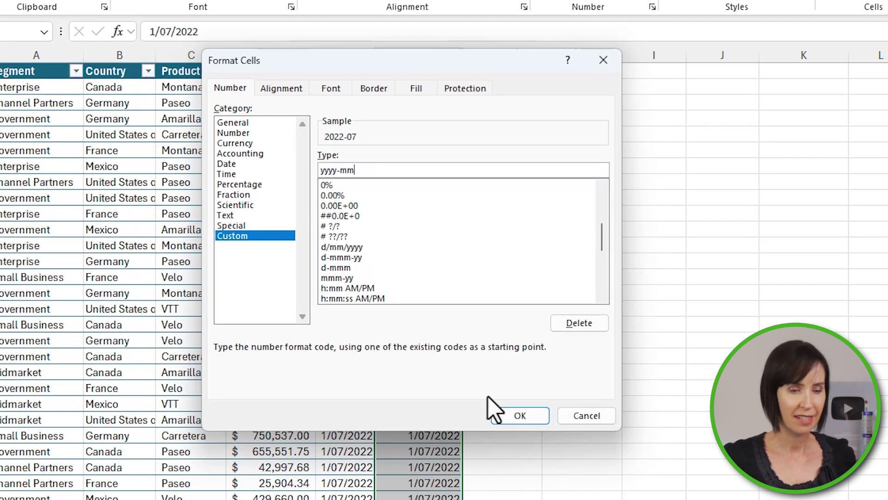
pyautogui.click(541, 446)
# Step: Refresh the Periods pivot and add a slicer for the Period field
pyautogui.click(90, 491)
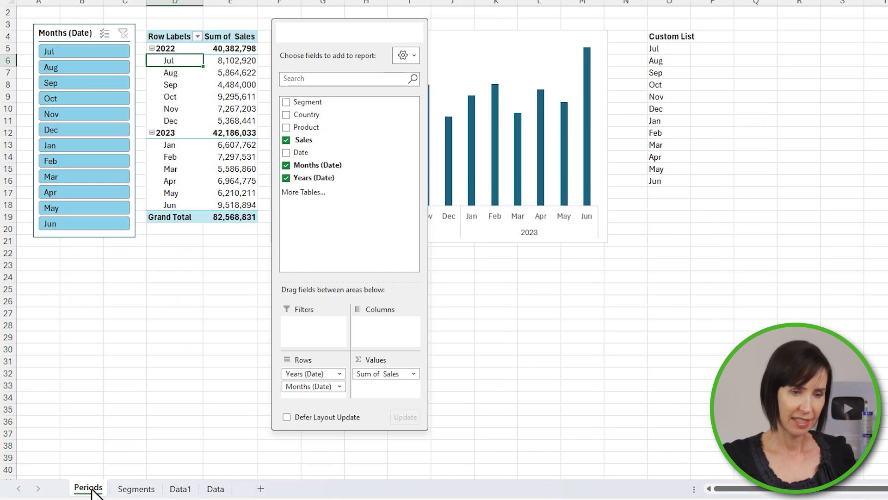
pyautogui.rightClick(175, 88)
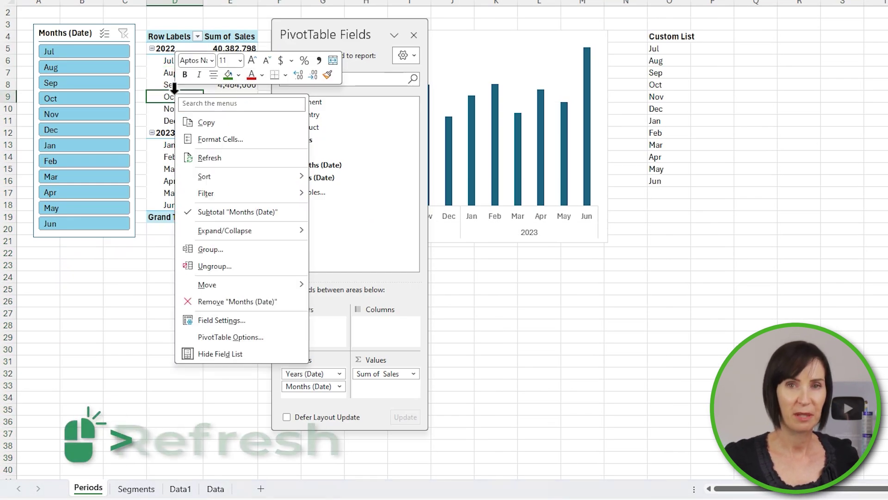
pyautogui.click(221, 156)
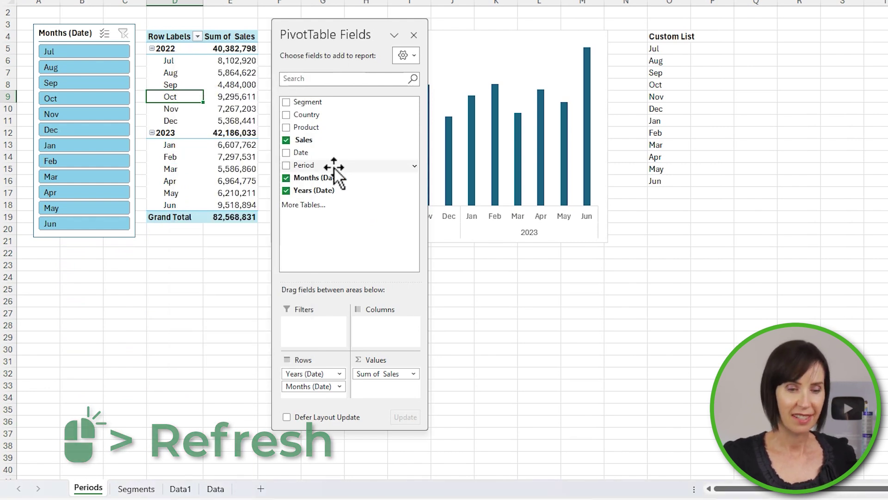
pyautogui.rightClick(335, 168)
pyautogui.click(389, 232)
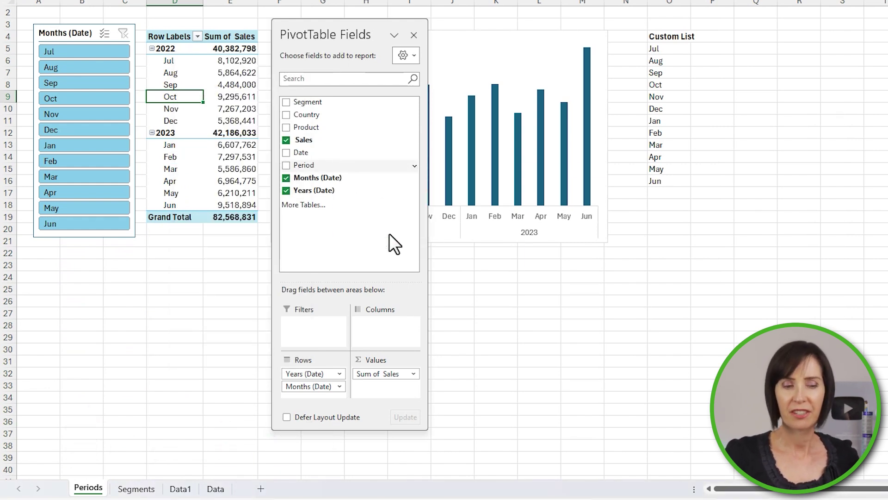
# Step: Make the Period slicer two columns, shorten it, and put it where the deleted Months slicer was
pyautogui.moveTo(568, 176); pyautogui.dragTo(69, 33)
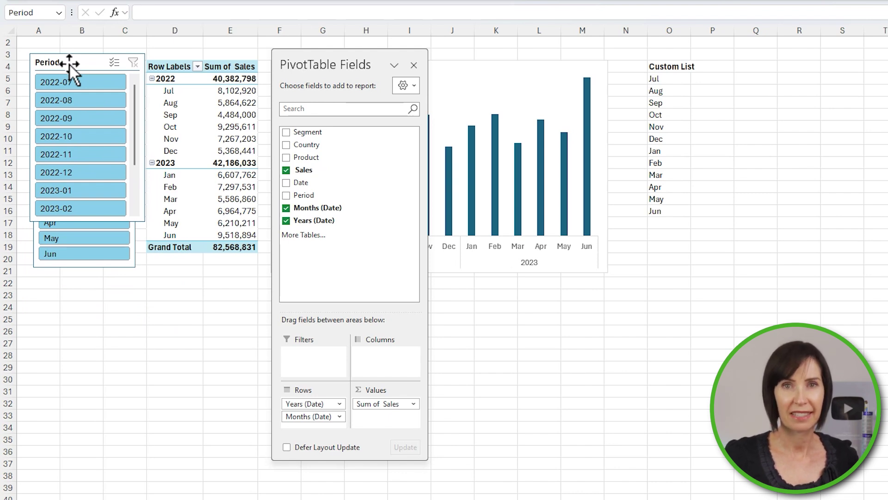
pyautogui.moveTo(68, 63); pyautogui.dragTo(69, 62)
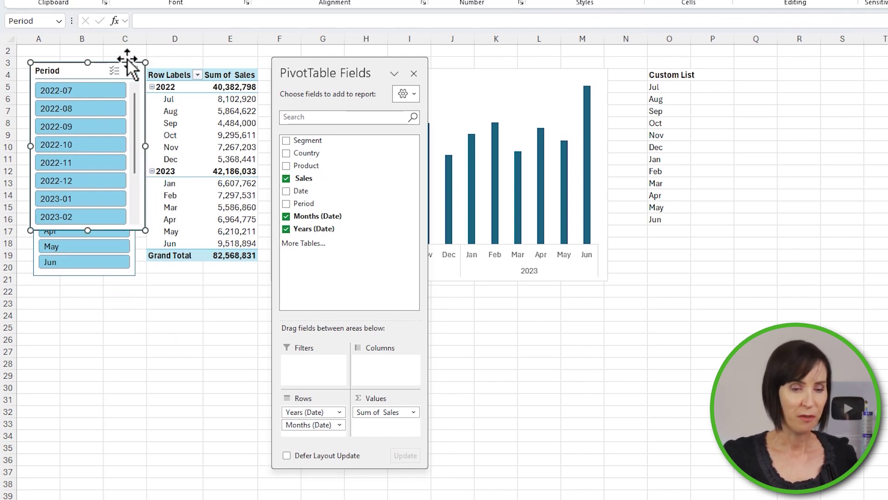
pyautogui.click(657, 11)
pyautogui.click(670, 27)
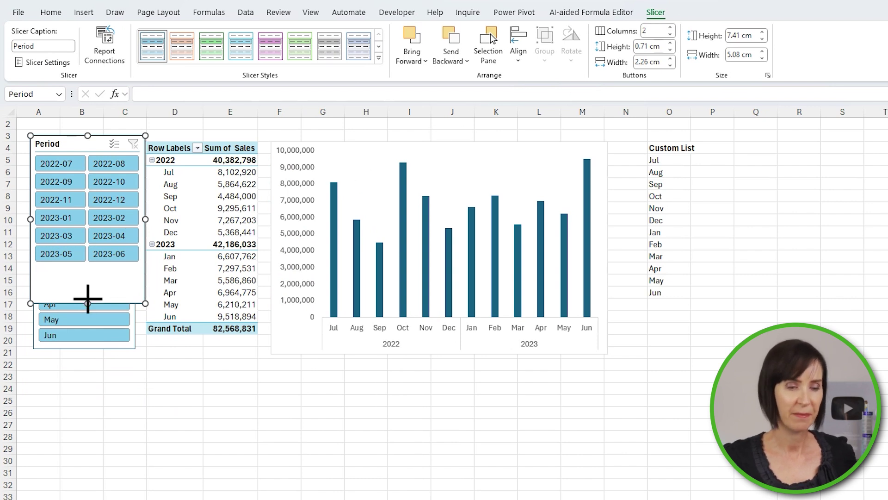
pyautogui.moveTo(87, 298); pyautogui.dragTo(87, 269)
pyautogui.moveTo(103, 143); pyautogui.dragTo(72, 145)
pyautogui.click(89, 145)
pyautogui.press('Delete')
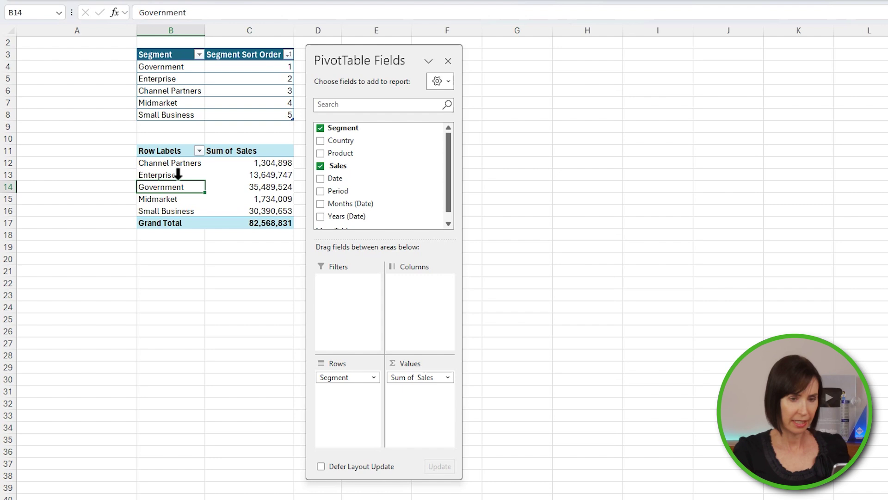
# Step: Move Government to the top of the Segment pivot rows
pyautogui.moveTo(178, 179); pyautogui.dragTo(176, 157)
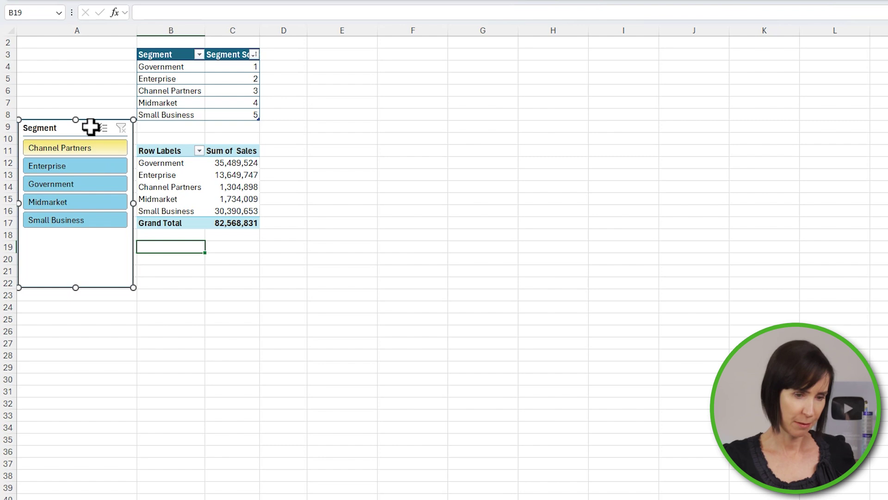
# Step: Delete the Segment slicer and clear the entire Segments pivot table
pyautogui.press('Delete')
pyautogui.click(150, 147)
pyautogui.moveTo(150, 147); pyautogui.dragTo(234, 228)
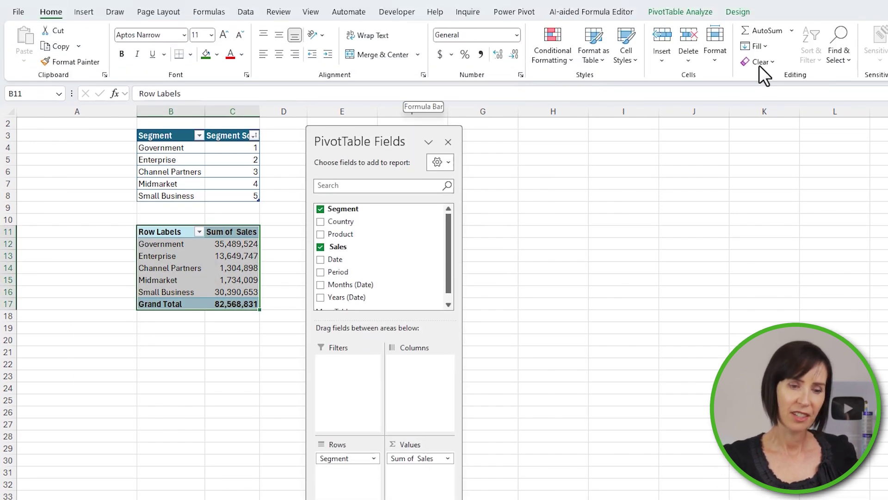
pyautogui.click(759, 62)
pyautogui.click(774, 75)
# Step: Insert a PivotTable from the Data table at Segments!$B$11, added to the Data Model
pyautogui.click(216, 488)
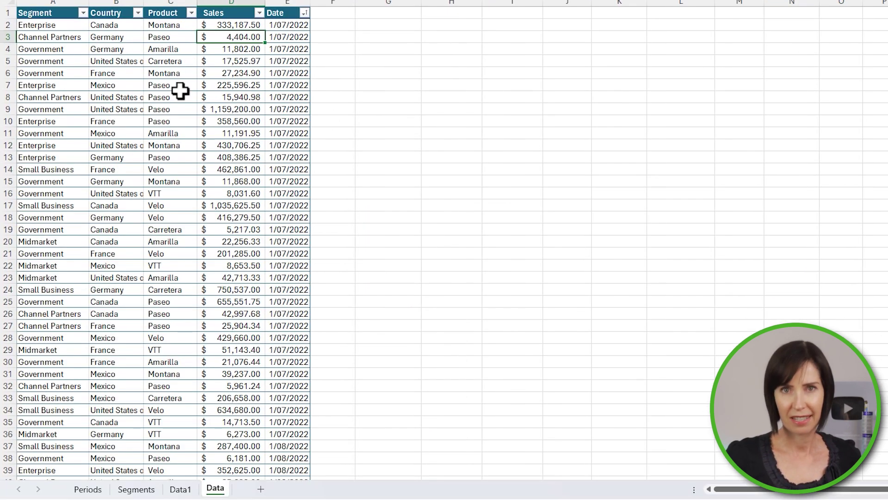
pyautogui.click(87, 11)
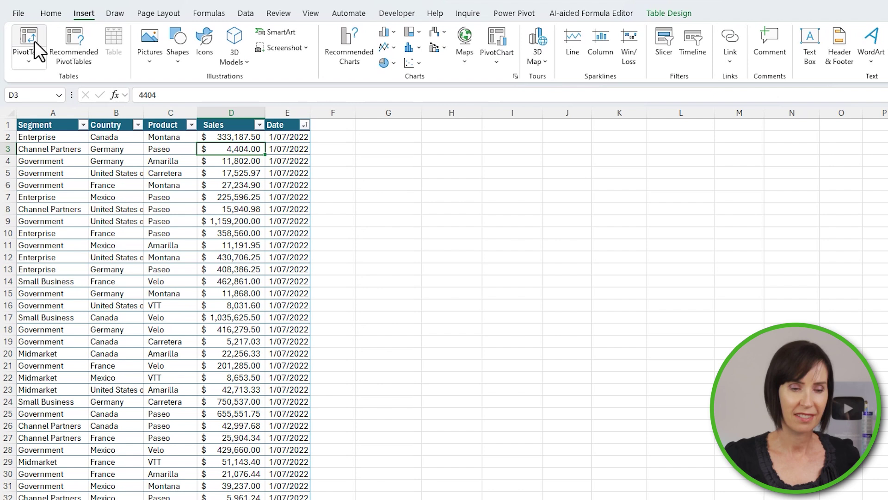
pyautogui.click(34, 40)
pyautogui.click(249, 282)
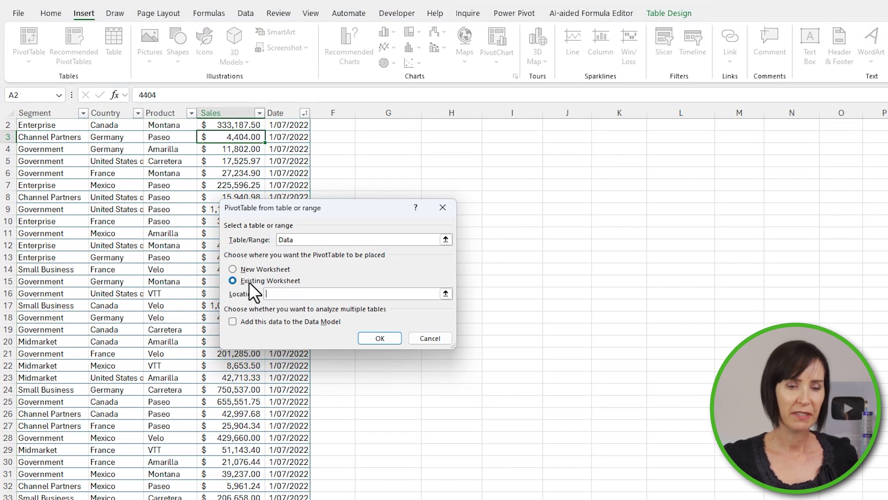
pyautogui.click(145, 487)
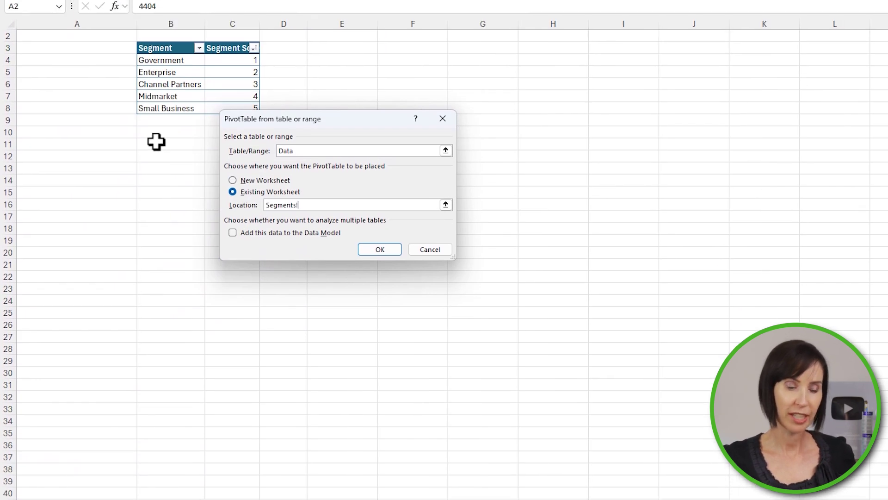
pyautogui.click(156, 143)
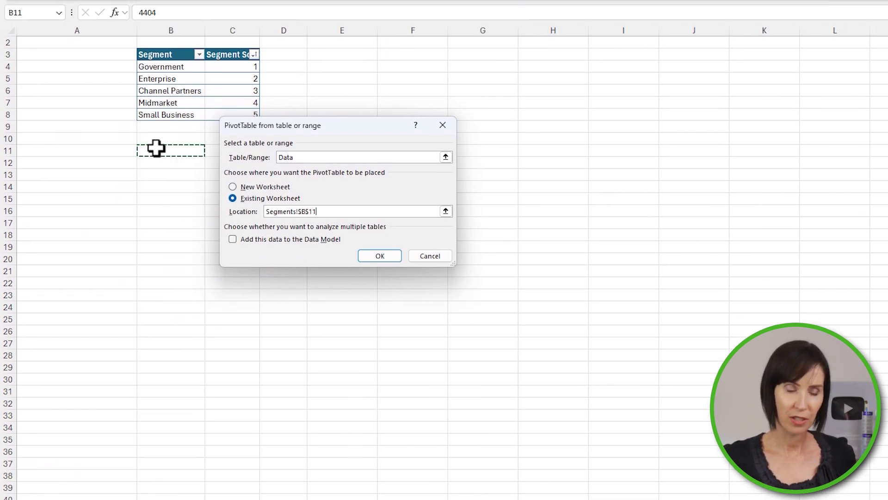
pyautogui.click(232, 239)
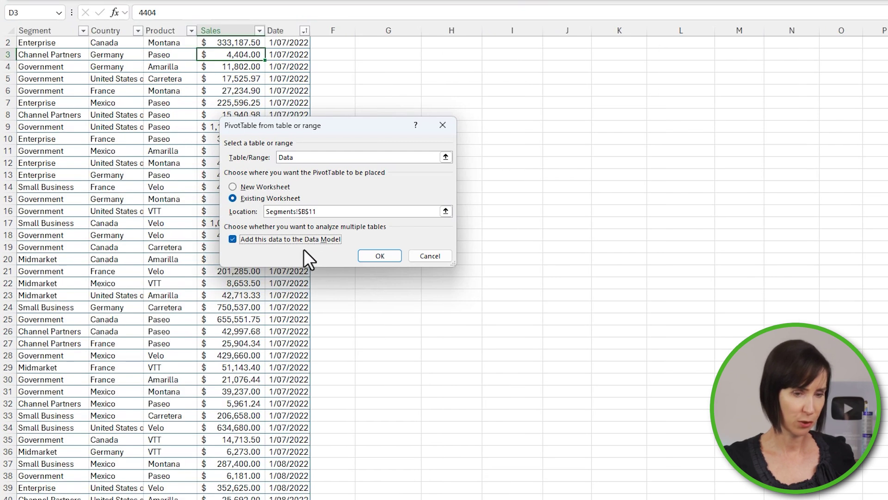
pyautogui.click(368, 257)
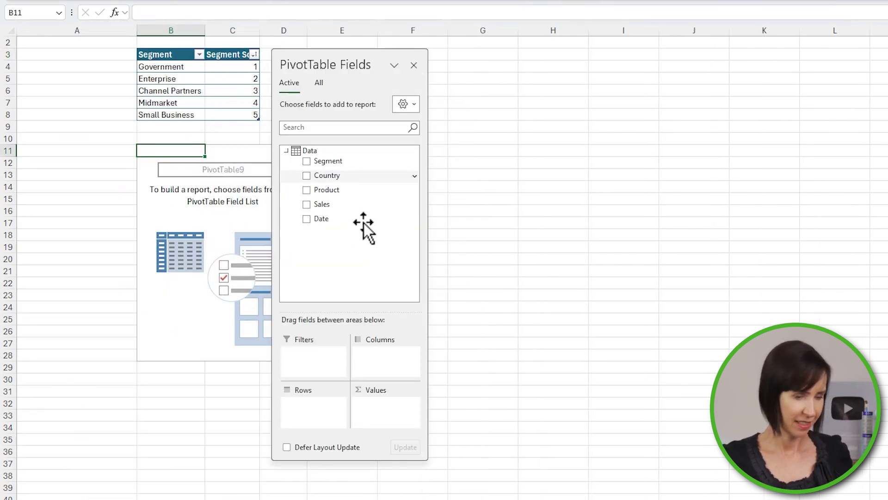
# Step: Put Segment in Rows with summed Sales, then select the Segment sort-order table
pyautogui.moveTo(343, 62); pyautogui.dragTo(394, 63)
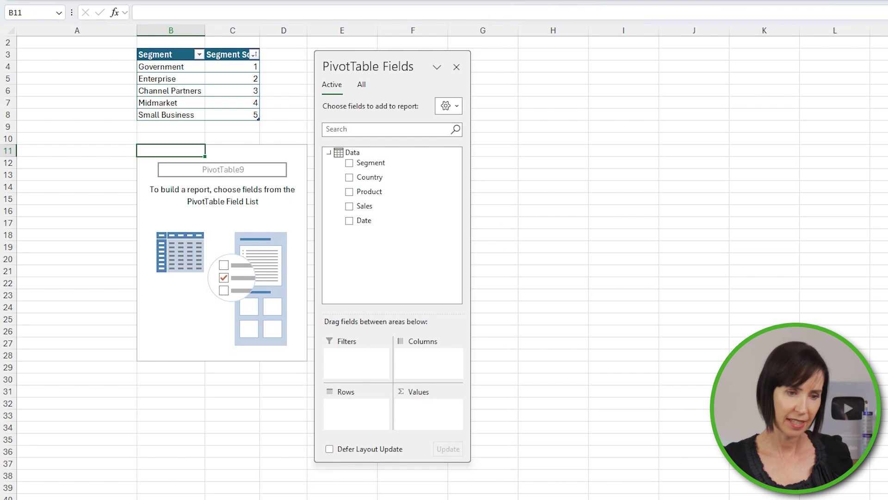
pyautogui.moveTo(368, 163); pyautogui.dragTo(357, 410)
pyautogui.click(349, 206)
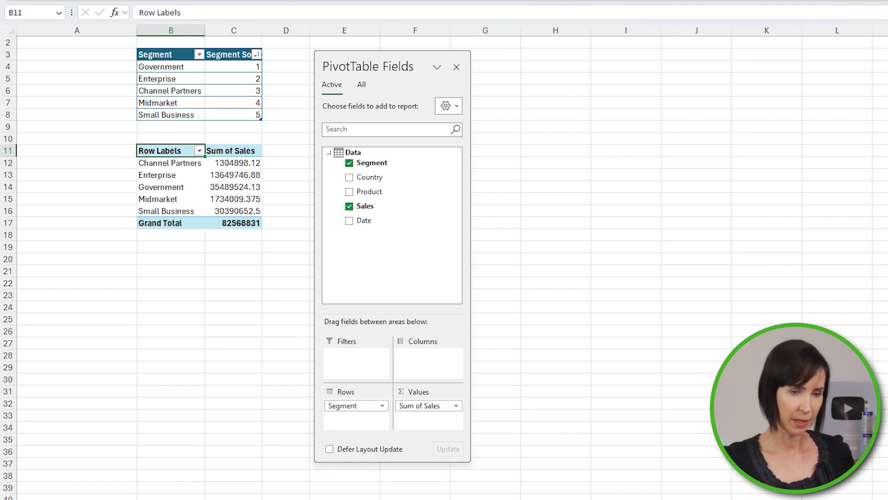
pyautogui.click(173, 55)
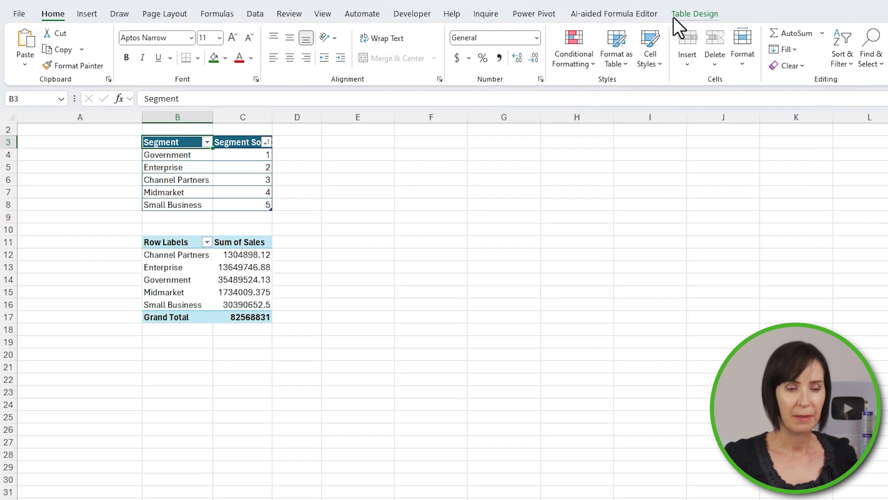
# Step: Add the sort-order table, named Segment, to the Data Model from the Power Pivot tab
pyautogui.click(673, 18)
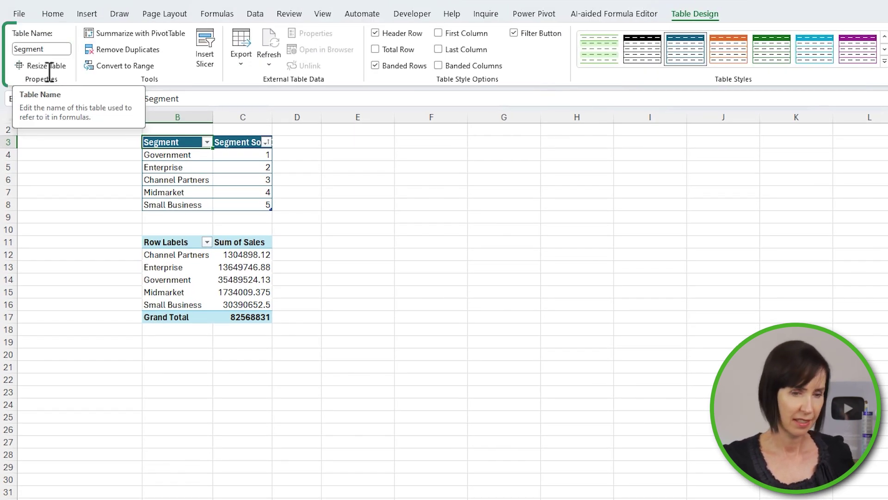
pyautogui.click(524, 14)
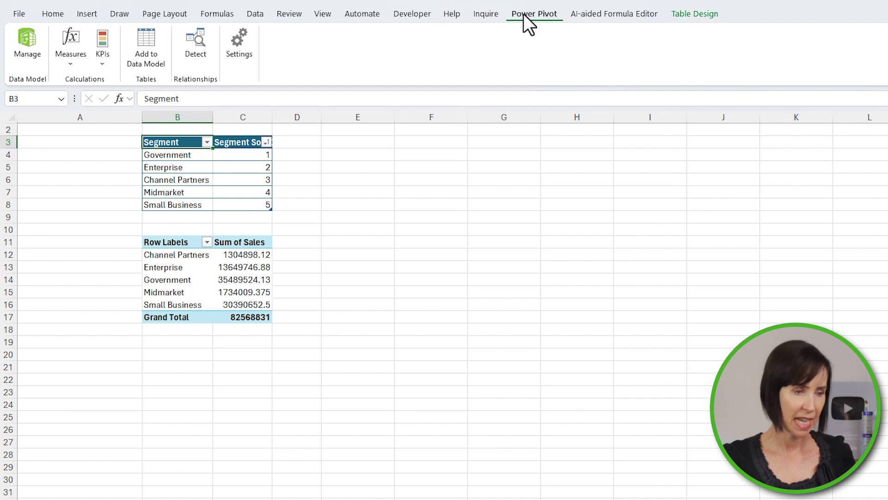
pyautogui.click(157, 58)
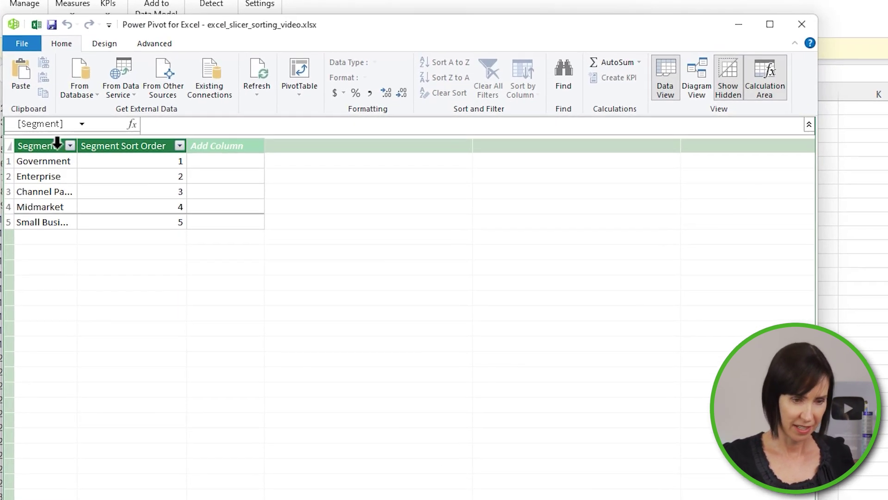
# Step: Use Sort by Column to order the Segment column by Segment Sort Order
pyautogui.click(57, 143)
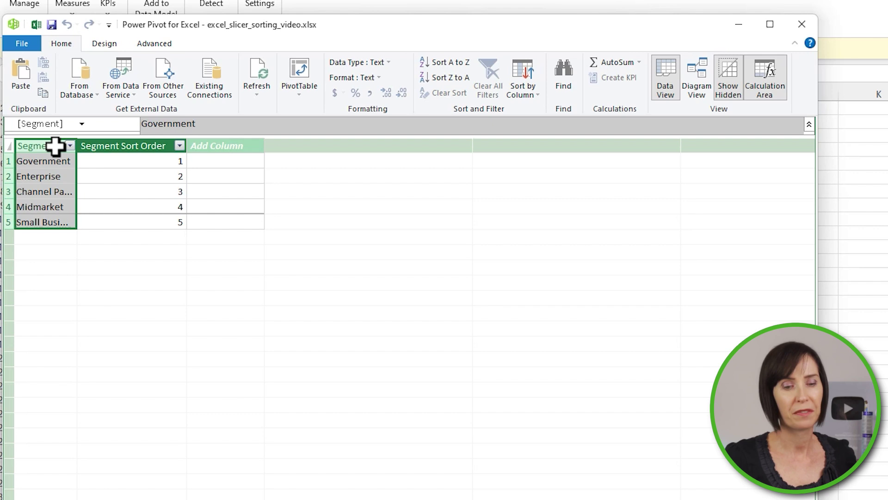
pyautogui.click(534, 96)
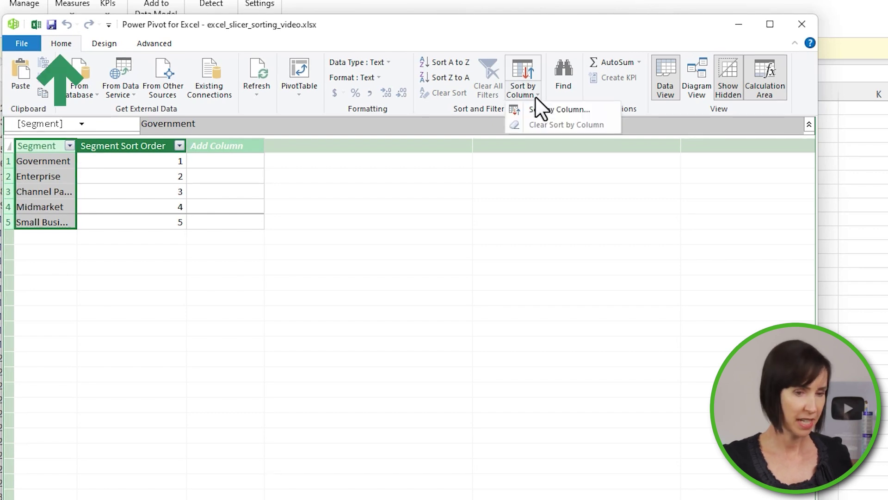
pyautogui.click(606, 111)
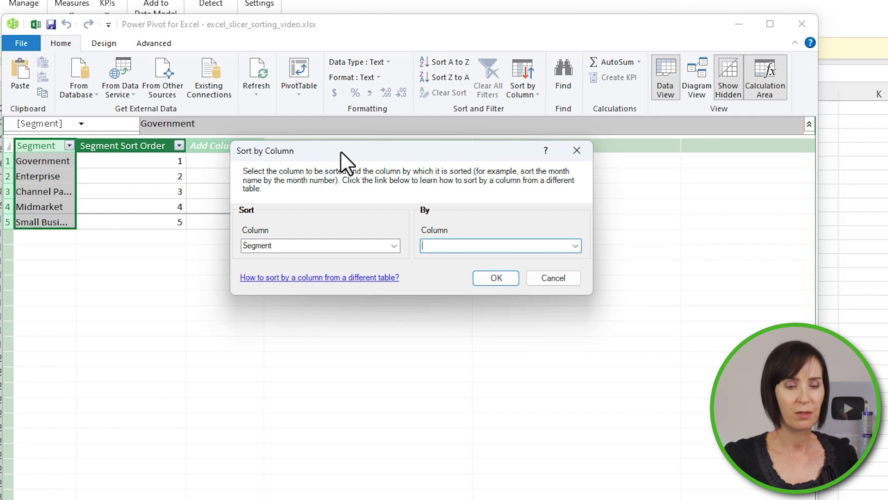
pyautogui.click(574, 246)
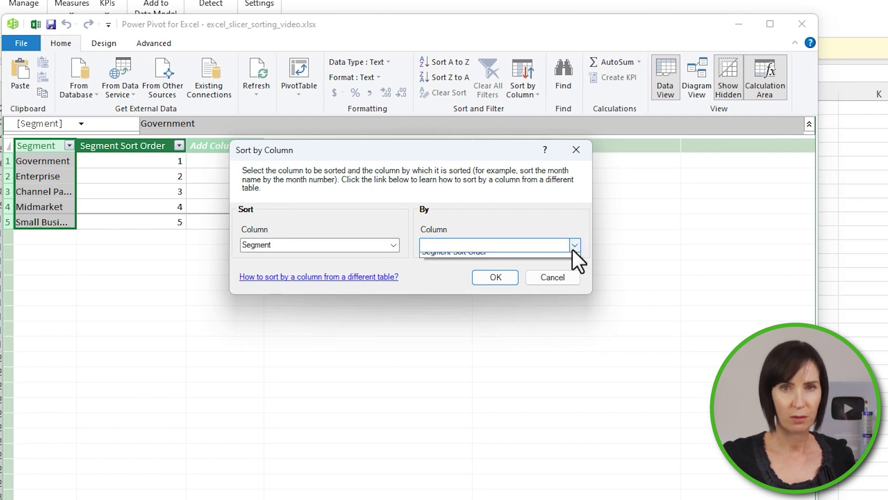
pyautogui.click(503, 255)
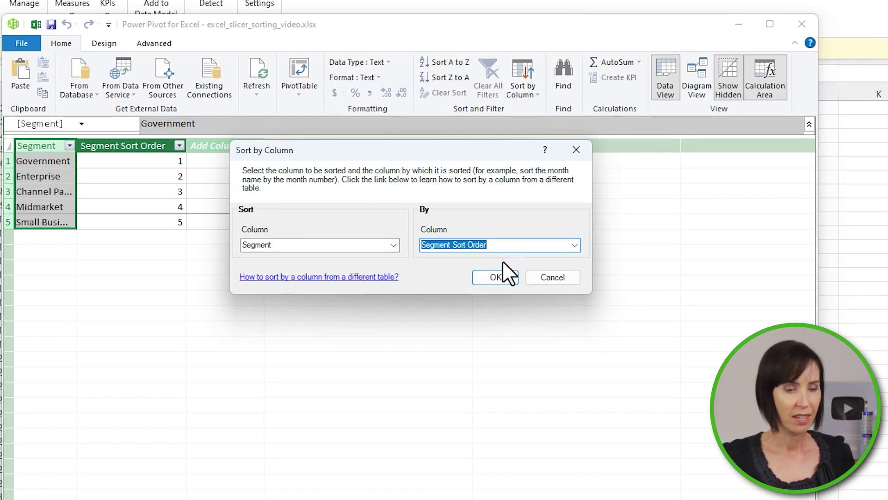
pyautogui.click(498, 274)
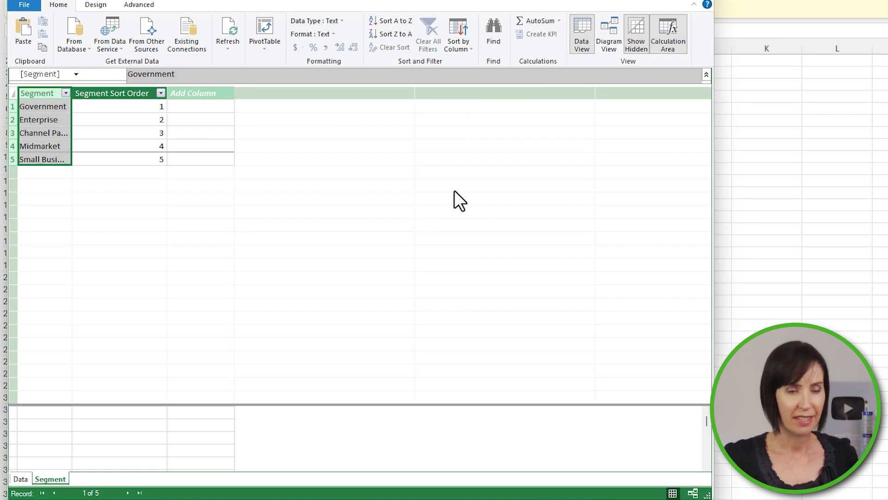
# Step: In Diagram View, relate Segment[Segment] to Data[Segment]
pyautogui.click(608, 51)
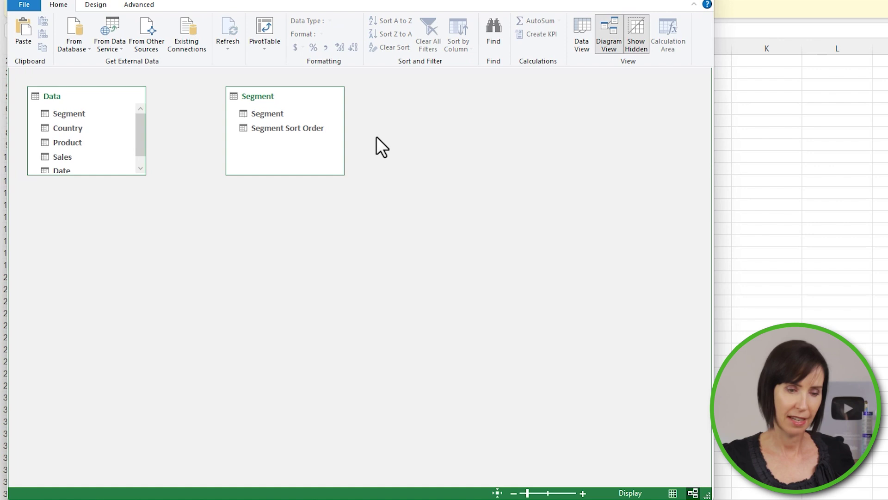
pyautogui.click(250, 115)
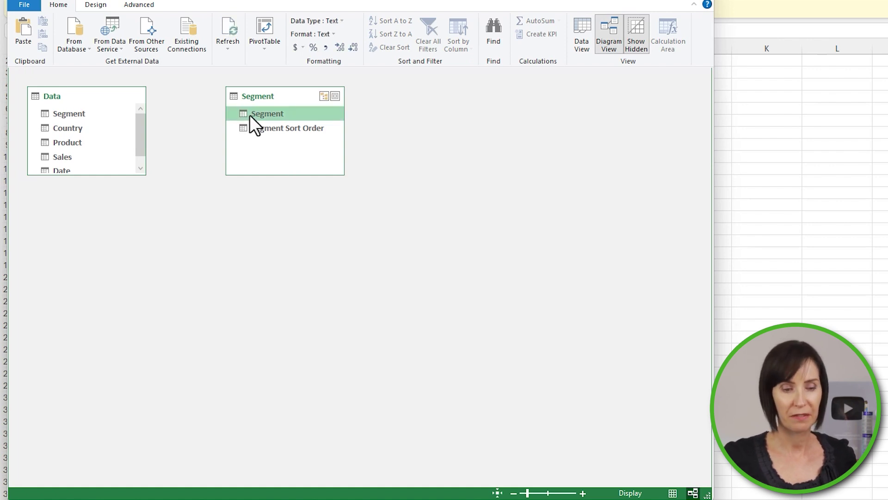
pyautogui.moveTo(249, 115); pyautogui.dragTo(85, 114)
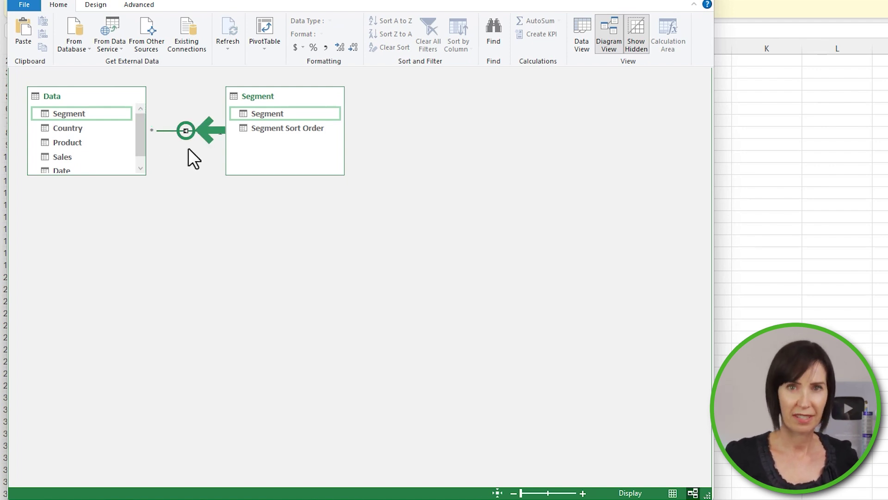
# Step: Hide the Data table's Segment field from client tools
pyautogui.click(104, 115)
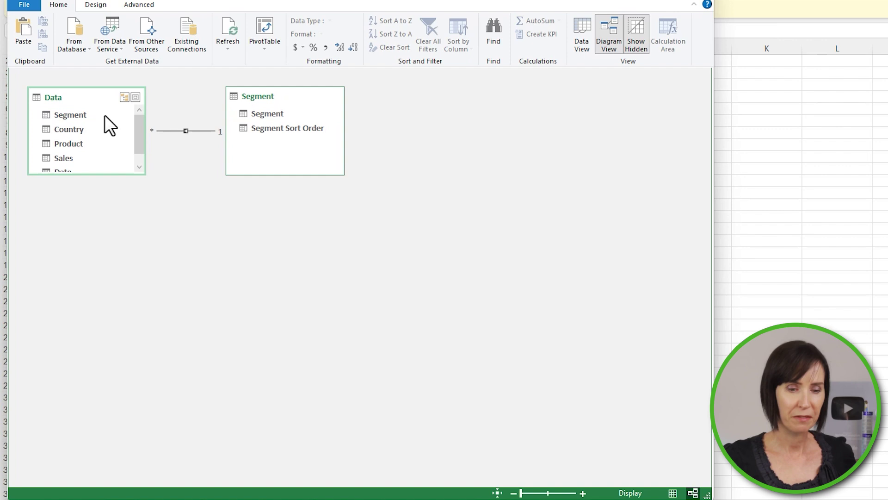
pyautogui.click(93, 115)
pyautogui.rightClick(95, 113)
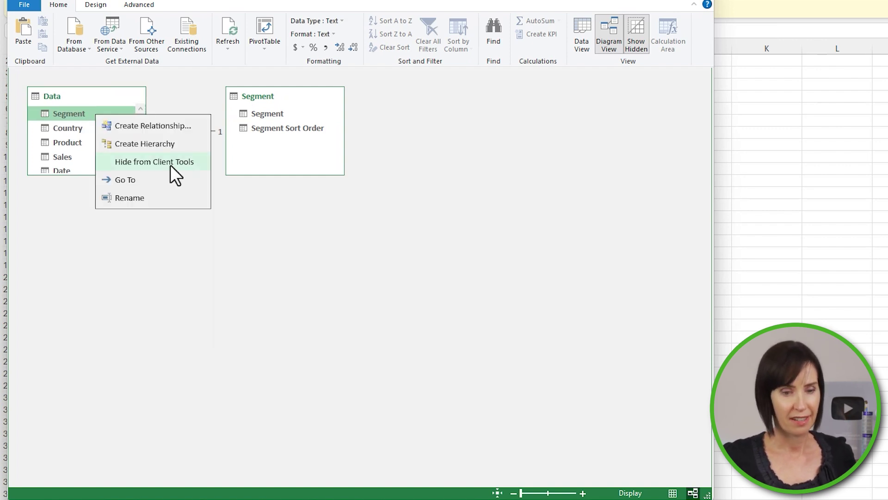
pyautogui.click(171, 163)
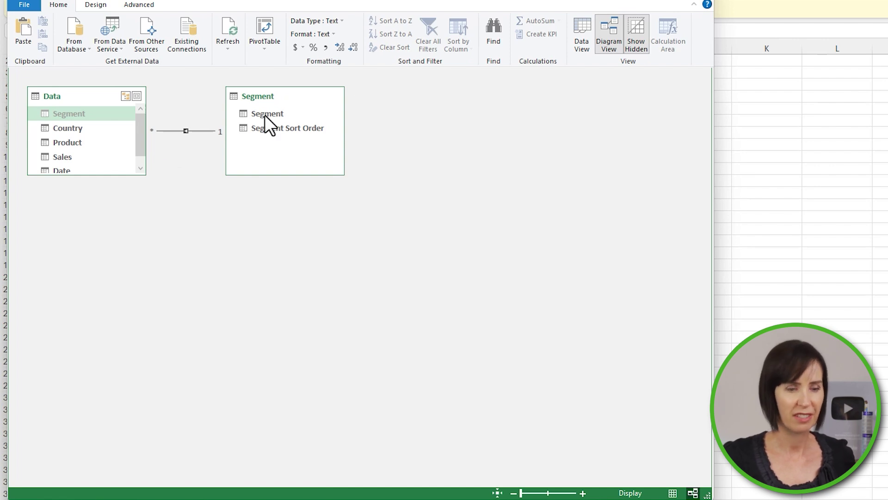
# Step: Format the Data table's Sales column with thousands separators and no decimals, e.g. 333,188
pyautogui.click(581, 52)
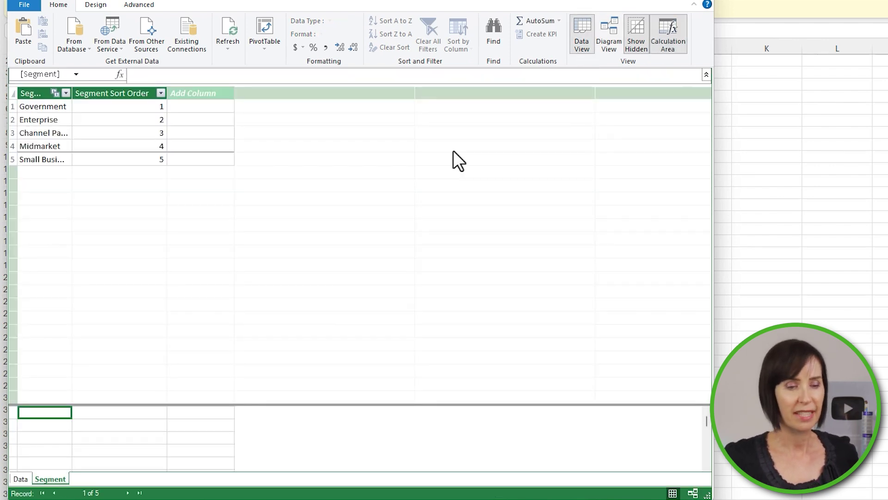
pyautogui.click(21, 478)
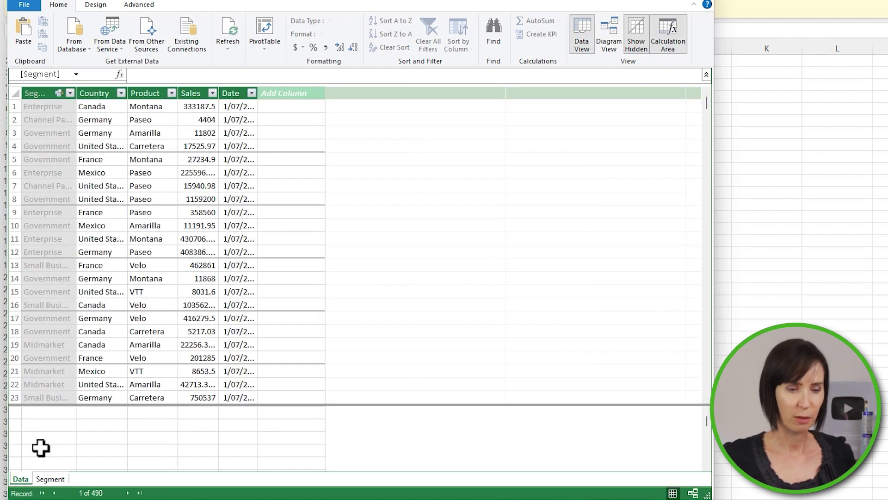
pyautogui.click(199, 91)
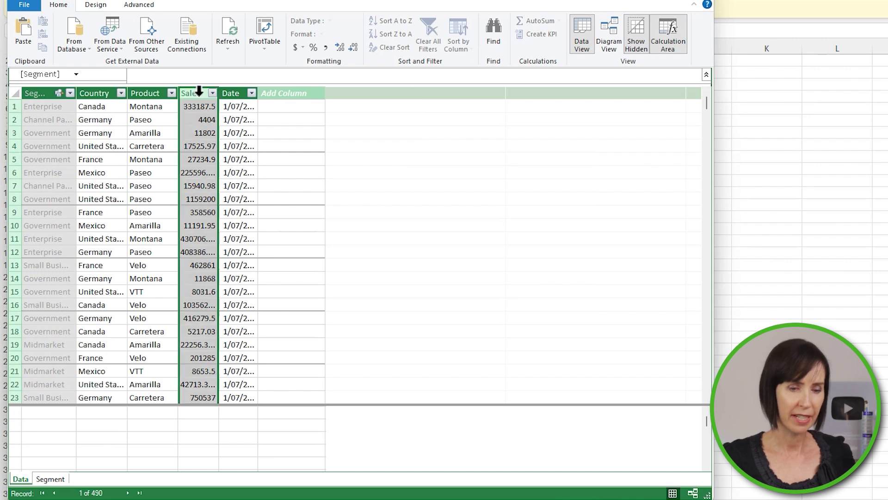
pyautogui.click(326, 45)
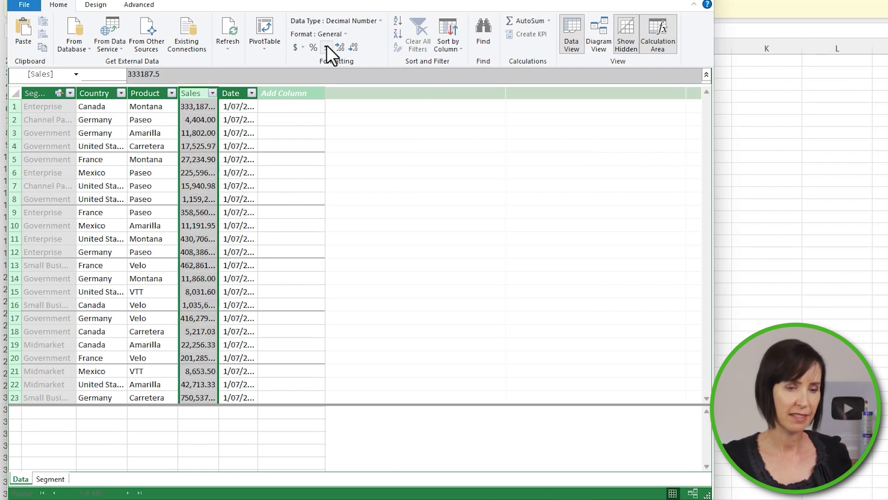
pyautogui.click(353, 47)
pyautogui.click(352, 47)
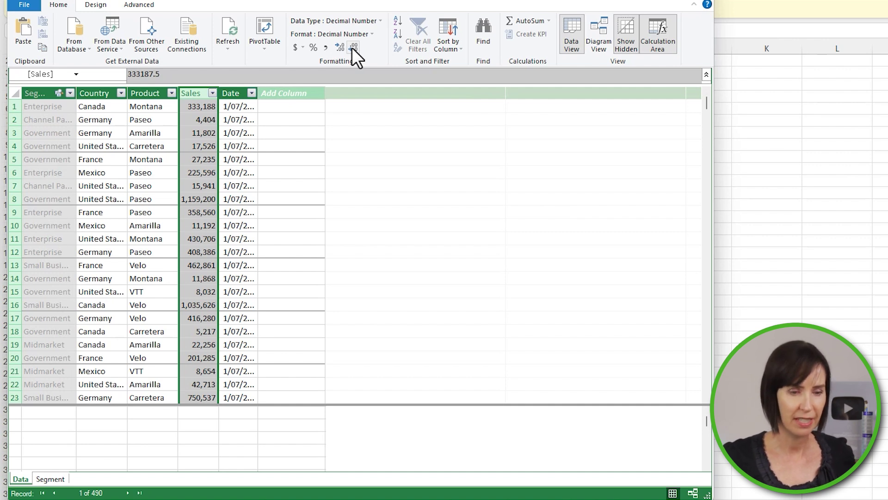
# Step: Back in Excel, replace the pivot's Segment row field with the Segment table's Segment field
pyautogui.click(710, 5)
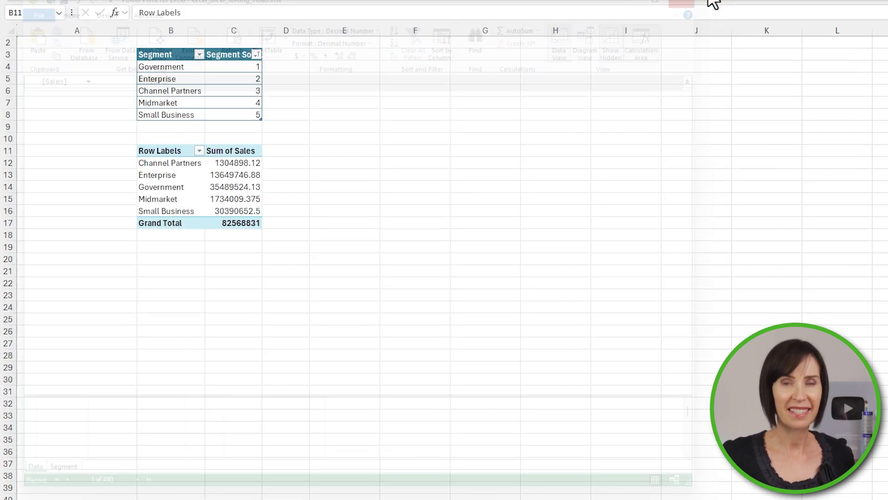
pyautogui.click(183, 176)
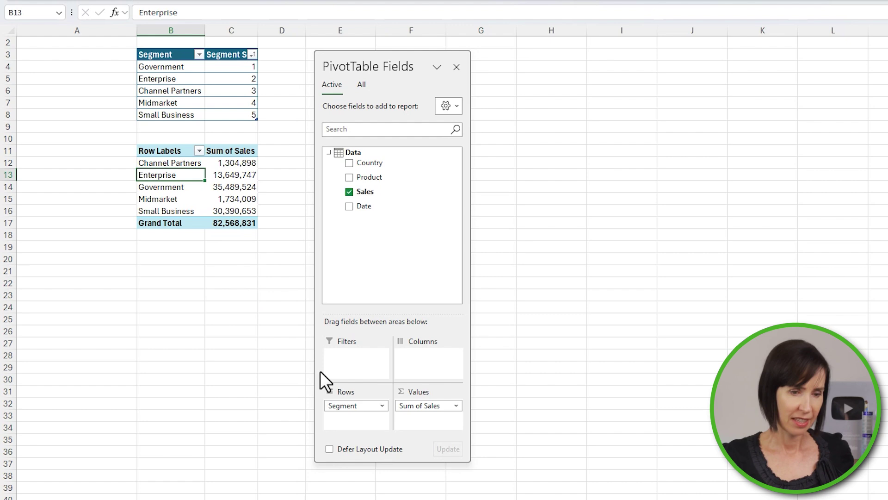
pyautogui.moveTo(345, 407); pyautogui.dragTo(189, 340)
pyautogui.click(361, 85)
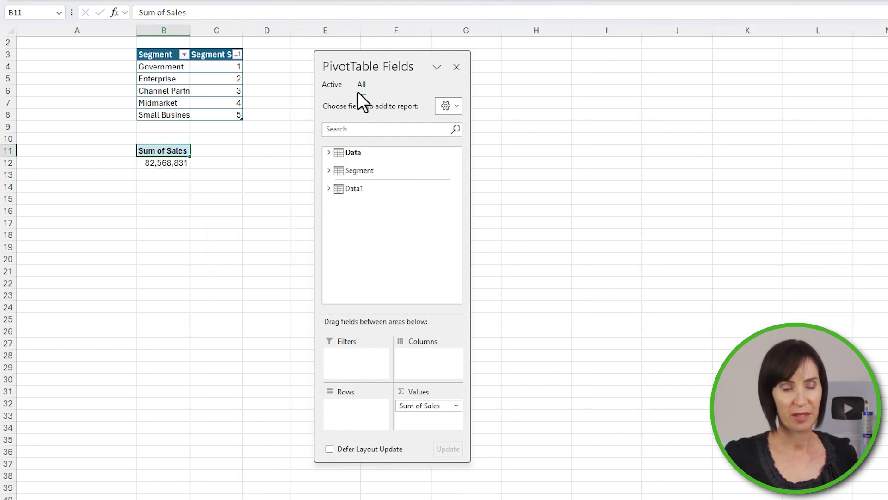
pyautogui.click(328, 170)
pyautogui.moveTo(371, 181); pyautogui.dragTo(354, 412)
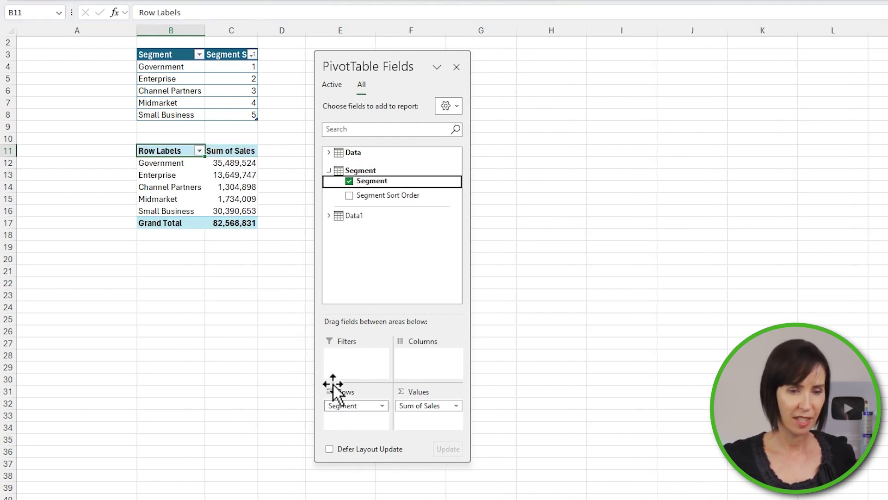
# Step: Add a Segment slicer and place it in column A, ending near row 19
pyautogui.rightClick(404, 183)
pyautogui.click(474, 246)
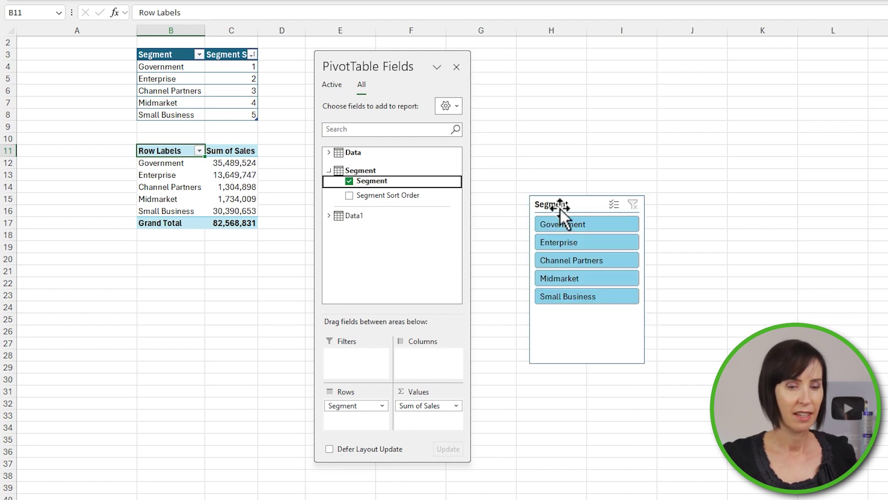
pyautogui.moveTo(562, 205); pyautogui.dragTo(50, 151)
pyautogui.moveTo(75, 304); pyautogui.dragTo(73, 252)
pyautogui.click(207, 305)
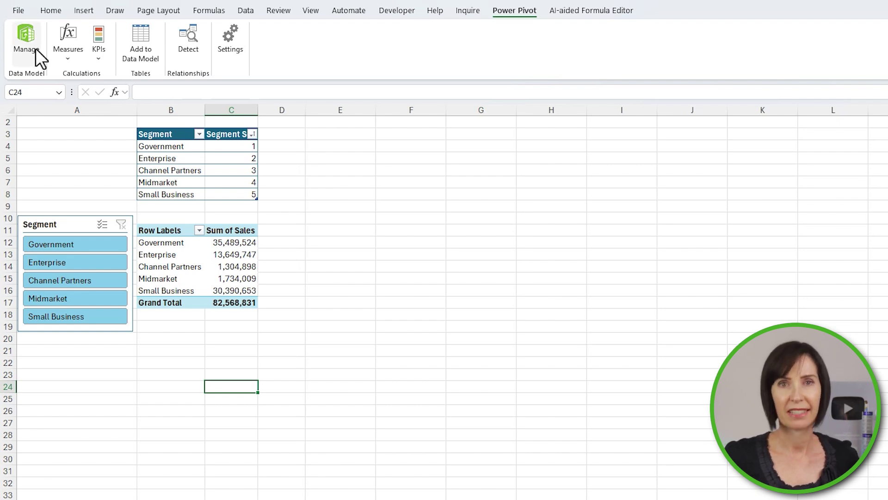
# Step: Create a new calendar Date table in the Power Pivot data model
pyautogui.click(35, 48)
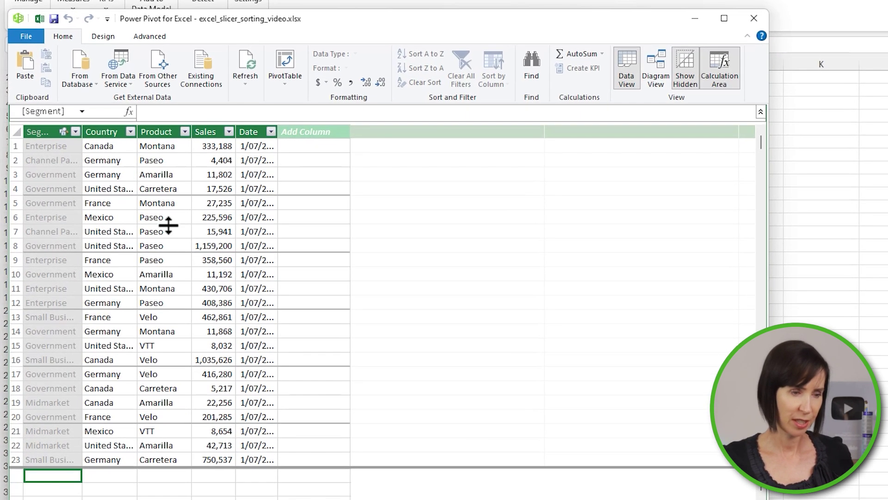
pyautogui.click(118, 38)
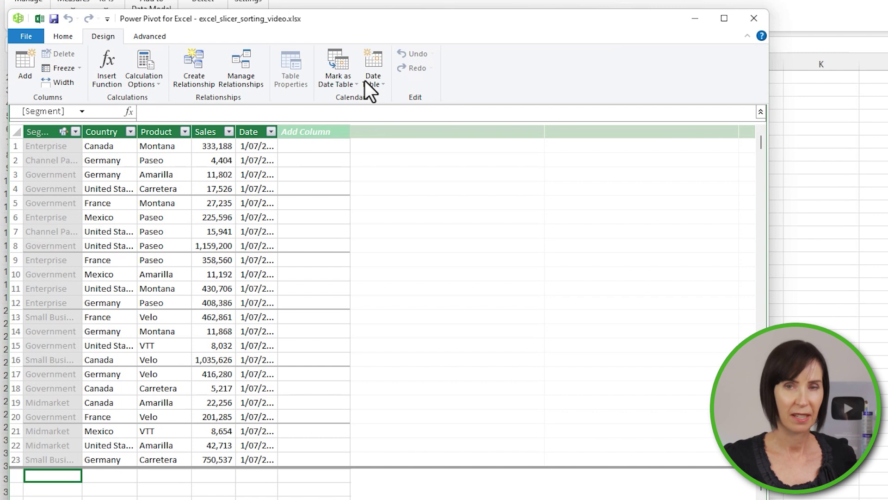
pyautogui.click(384, 83)
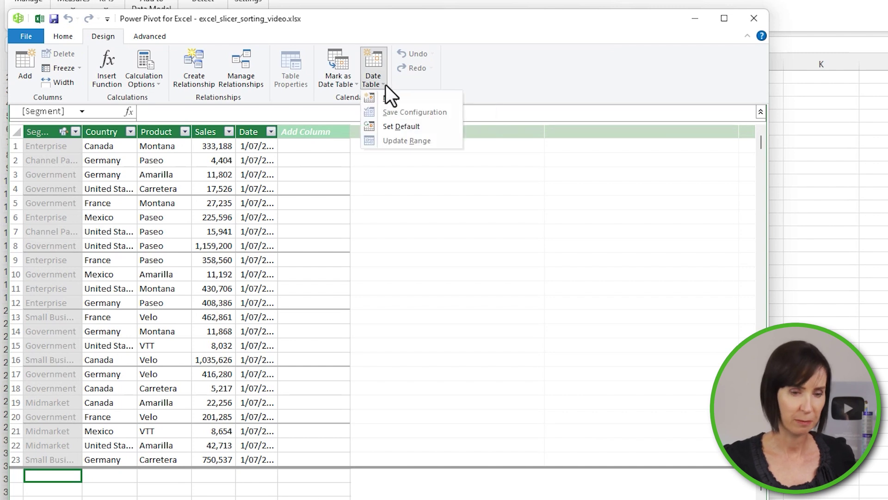
pyautogui.click(410, 99)
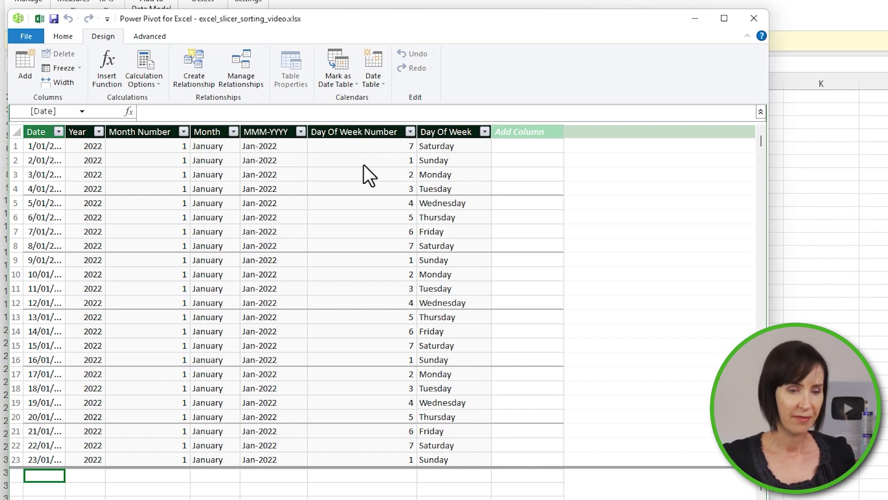
# Step: Check the MMM-YYYY column's formula and select the Add Column cell for a new formula
pyautogui.click(291, 132)
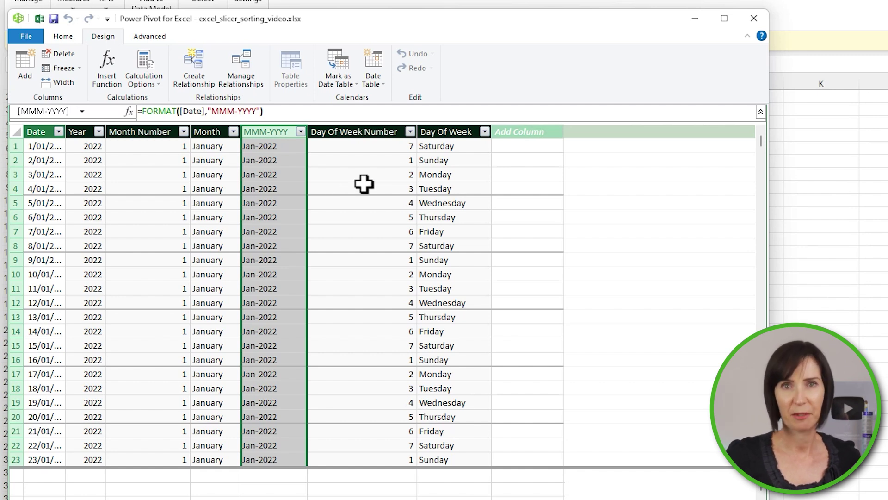
pyautogui.click(510, 144)
pyautogui.click(483, 112)
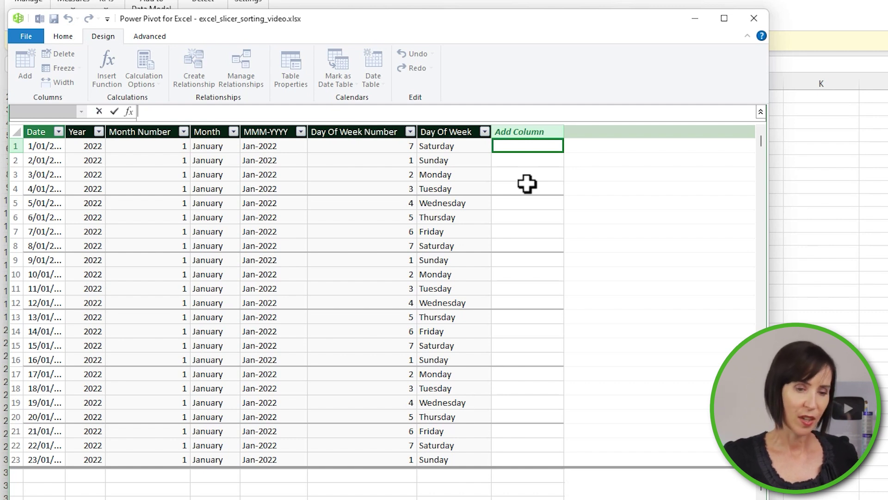
# Step: Add a column with ='Calendar'[Year]&"-"&FORMAT('Calendar'[Month Number],"00")
pyautogui.write('=')
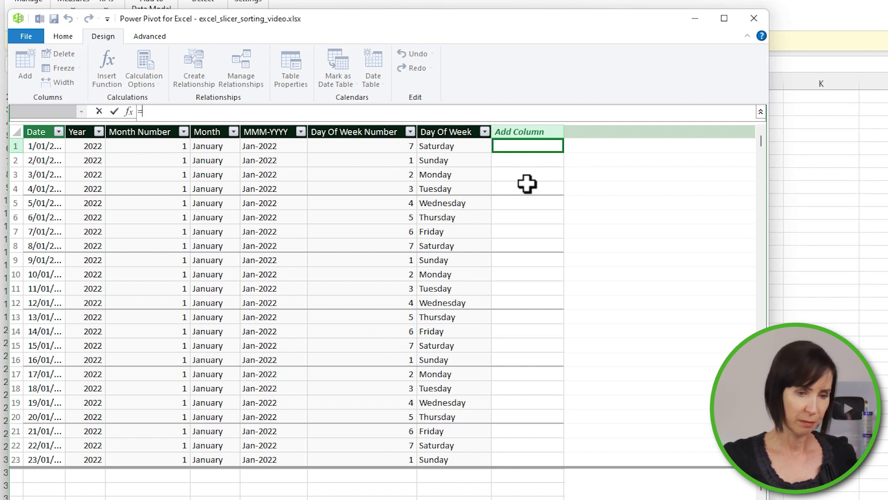
pyautogui.click(95, 147)
pyautogui.write('&"-"')
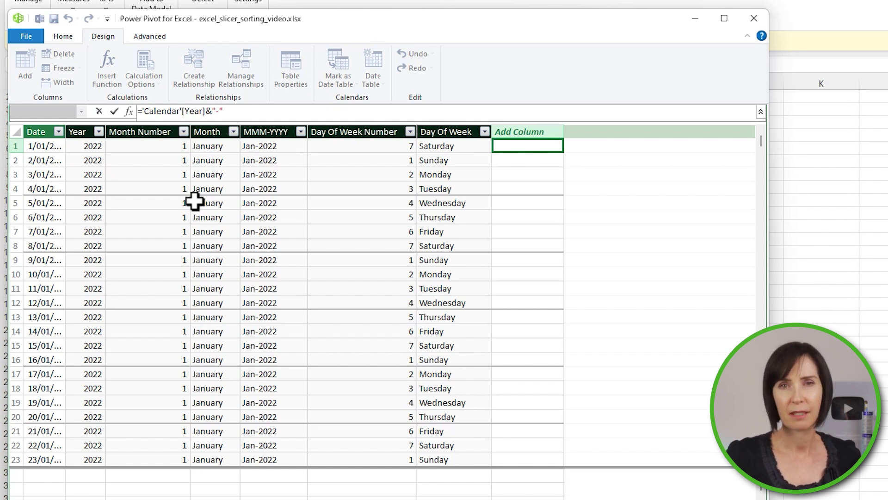
pyautogui.write('&')
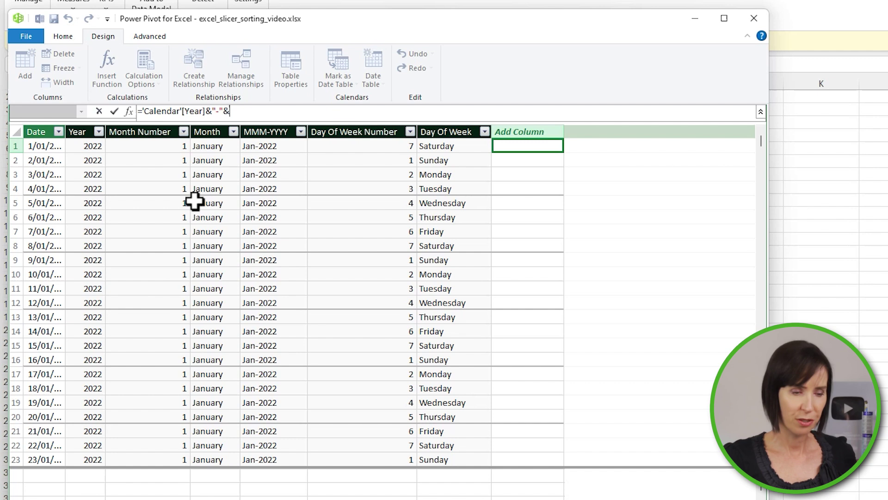
pyautogui.write('form')
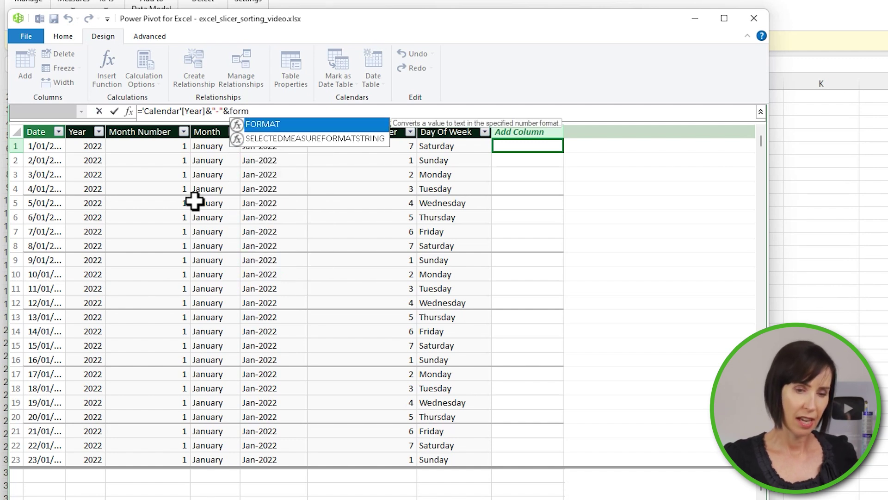
pyautogui.press('Tab')
pyautogui.click(166, 157)
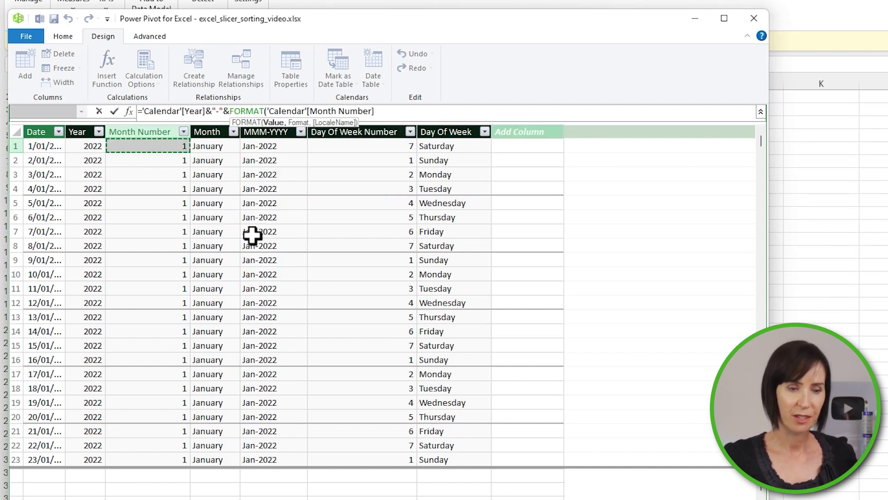
pyautogui.write(',"00"')
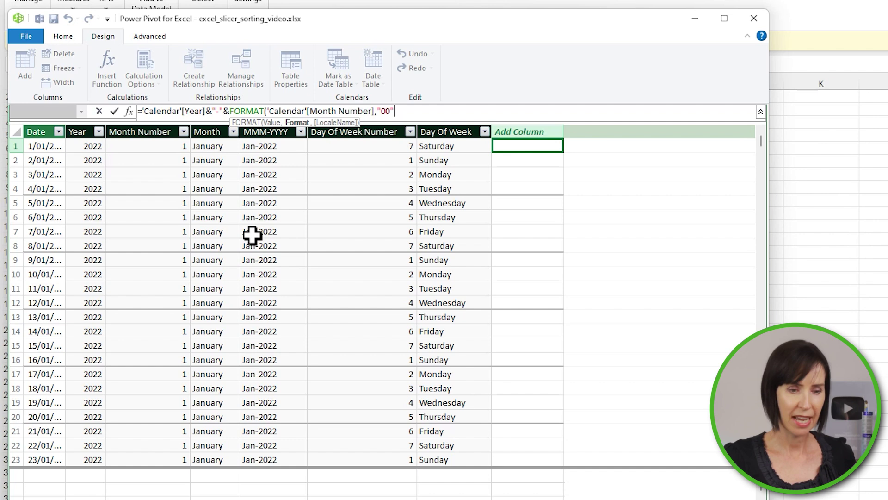
pyautogui.write(')')
pyautogui.press('Return')
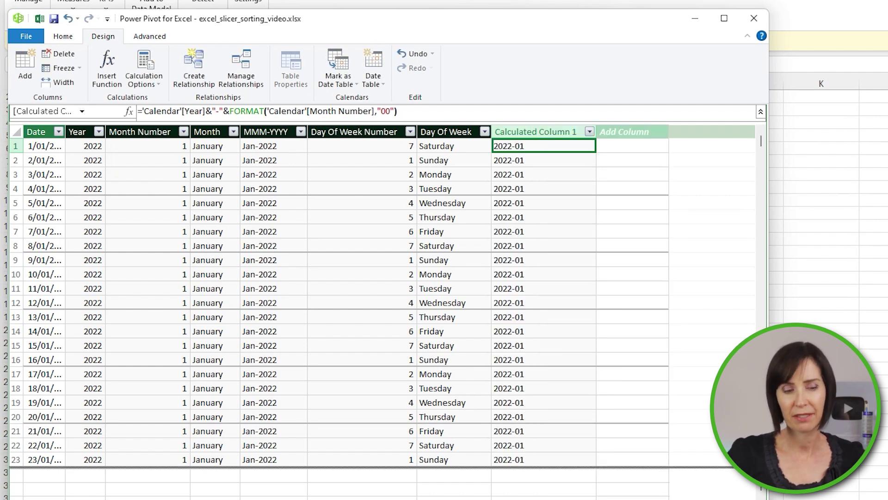
# Step: Rename the new calculated column to Year-Month
pyautogui.doubleClick(516, 134)
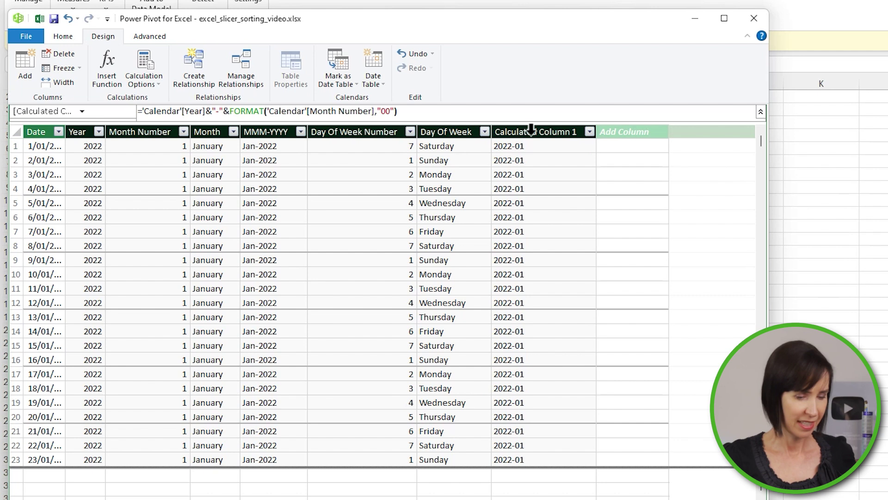
pyautogui.write('Year-Month')
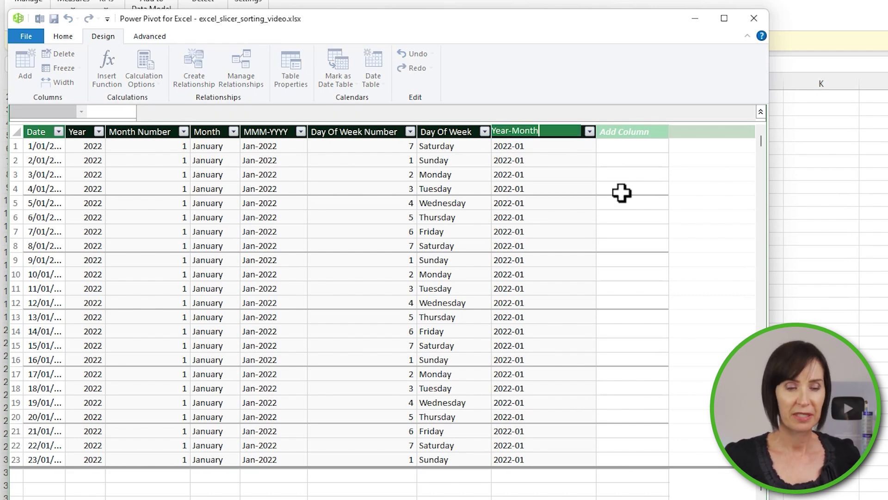
pyautogui.press('Return')
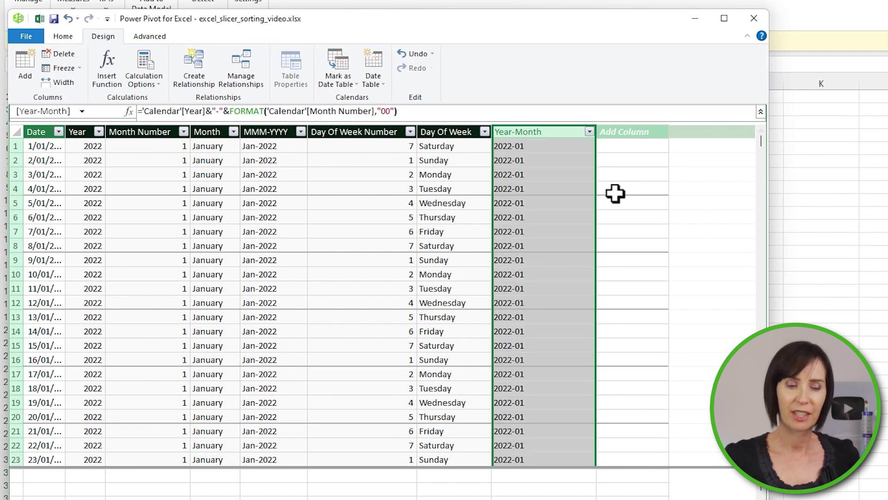
pyautogui.click(372, 82)
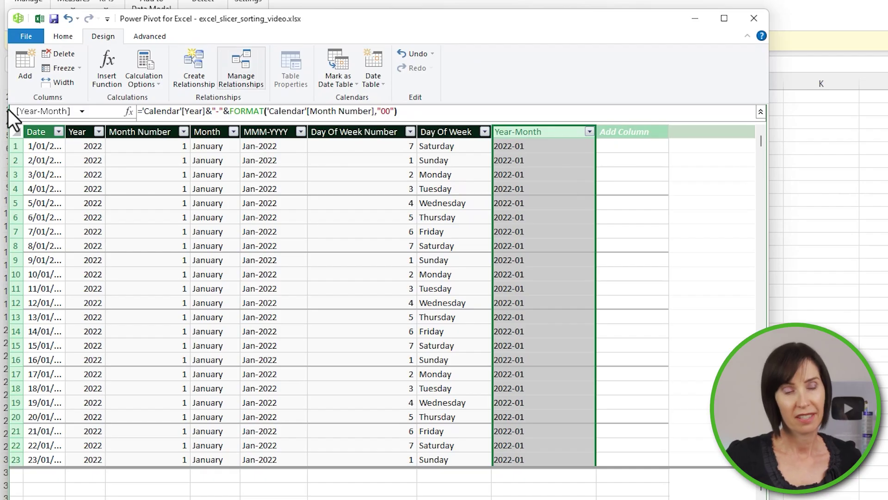
# Step: In Diagram View, arrange the tables and relate Calendar's Date to the Data table's Date
pyautogui.click(65, 37)
pyautogui.click(654, 74)
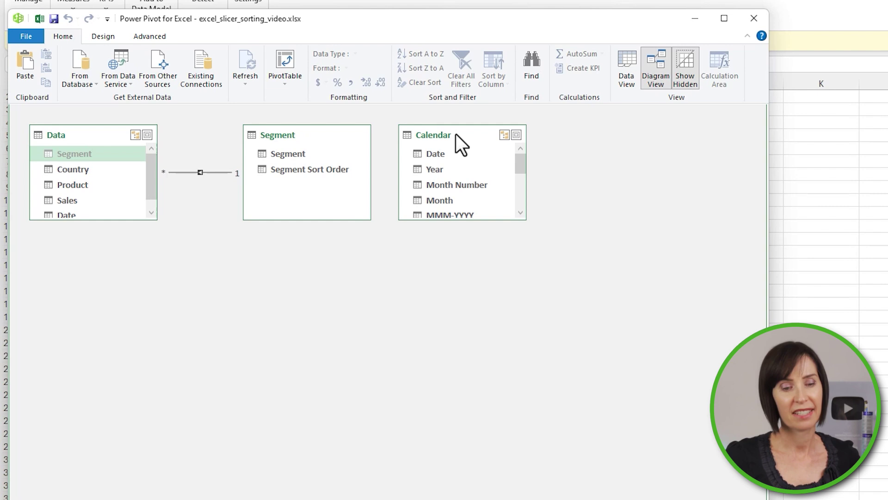
pyautogui.moveTo(440, 139); pyautogui.dragTo(282, 252)
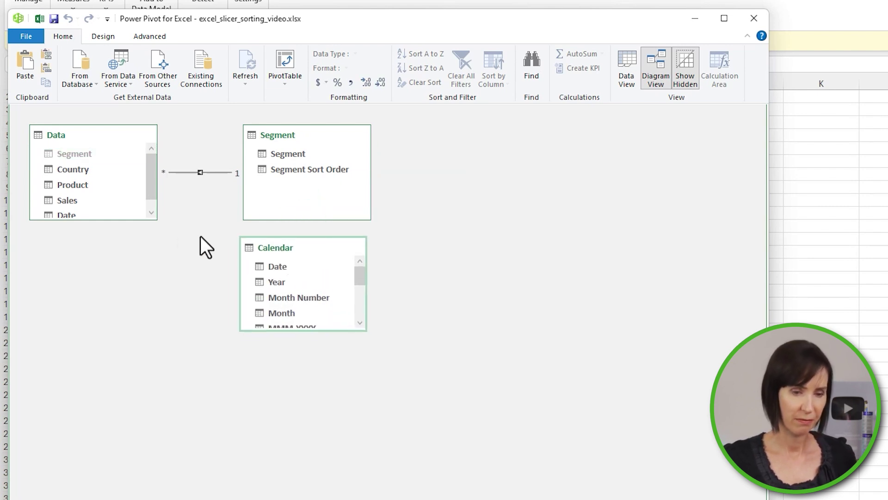
pyautogui.moveTo(113, 220); pyautogui.dragTo(120, 259)
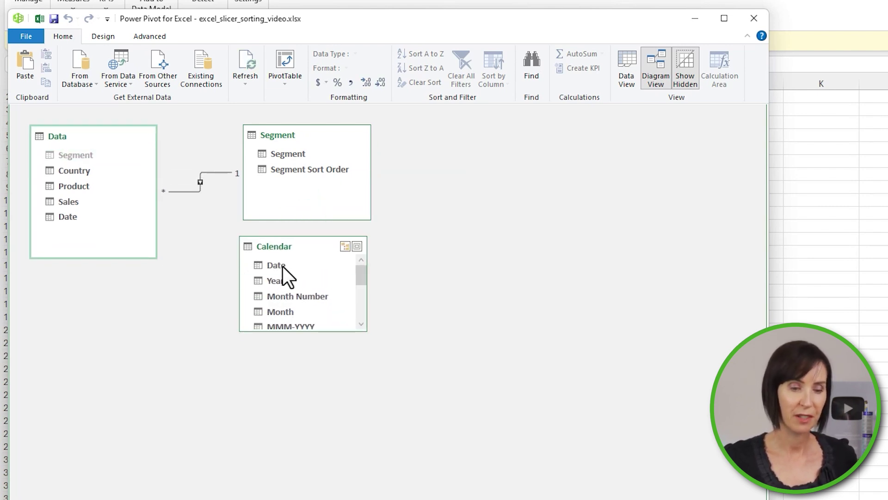
pyautogui.moveTo(282, 266); pyautogui.dragTo(76, 219)
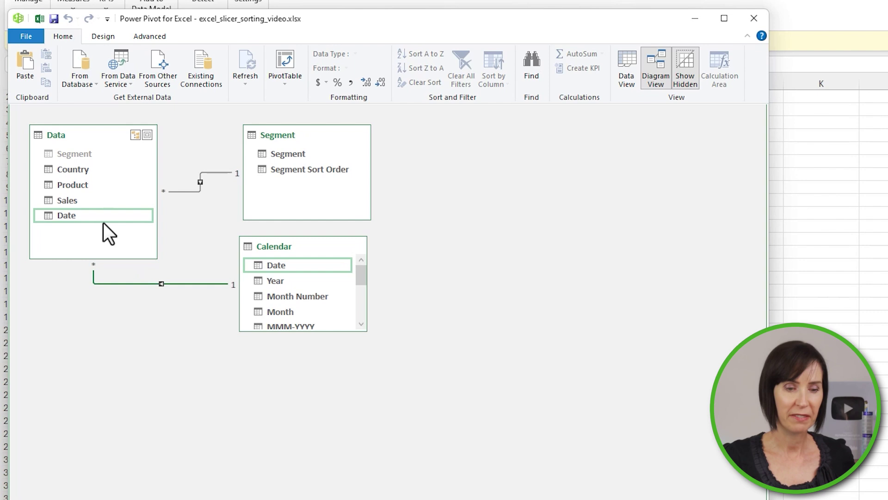
# Step: Hide the Data table's Date column from client tools
pyautogui.click(92, 214)
pyautogui.click(74, 217)
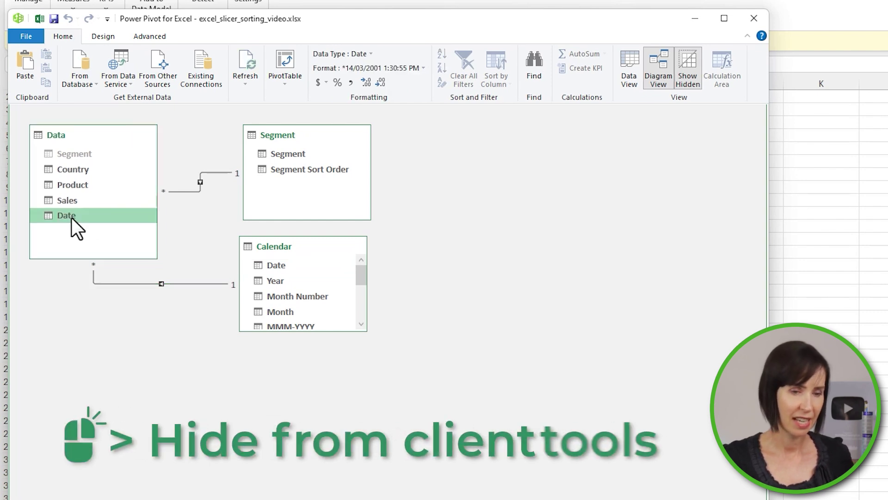
pyautogui.rightClick(72, 217)
pyautogui.click(175, 290)
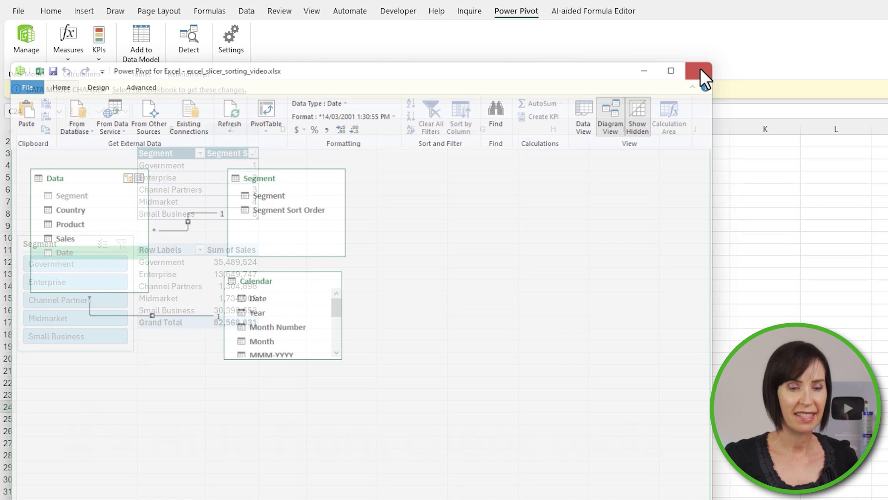
# Step: Close Power Pivot and insert an empty Data Model PivotTable at B22 on the Segments sheet
pyautogui.click(753, 20)
pyautogui.click(176, 360)
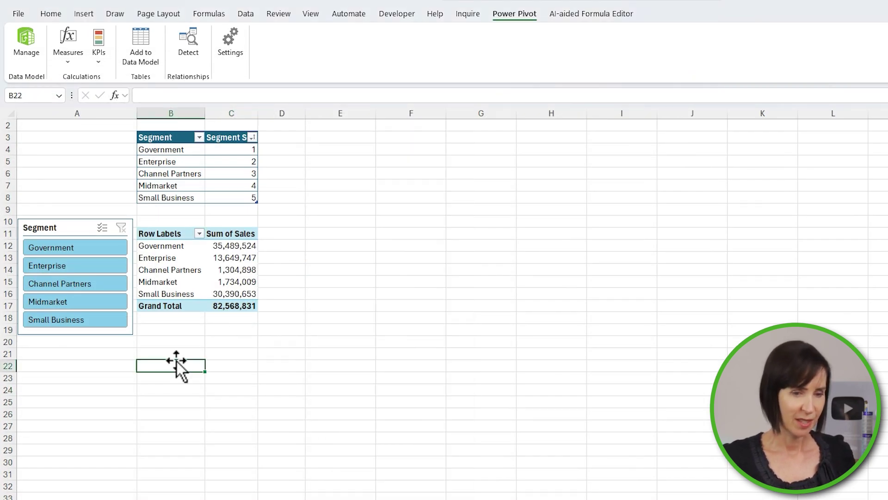
pyautogui.click(84, 14)
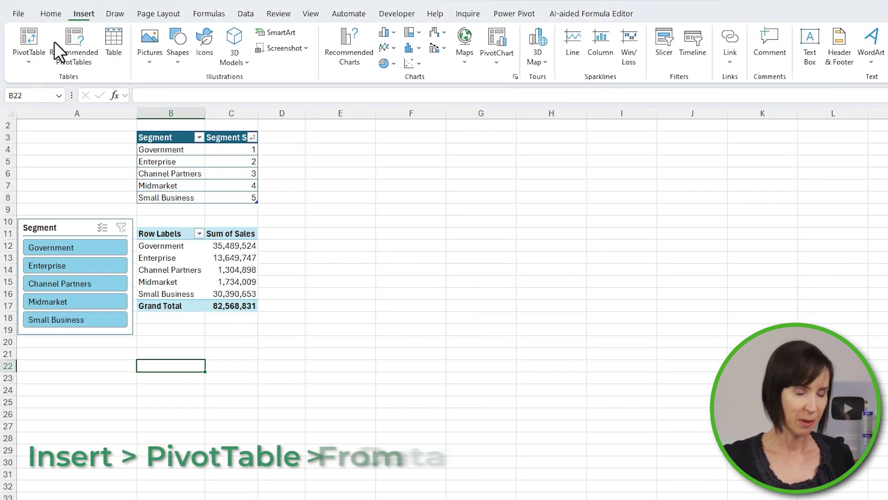
pyautogui.click(34, 58)
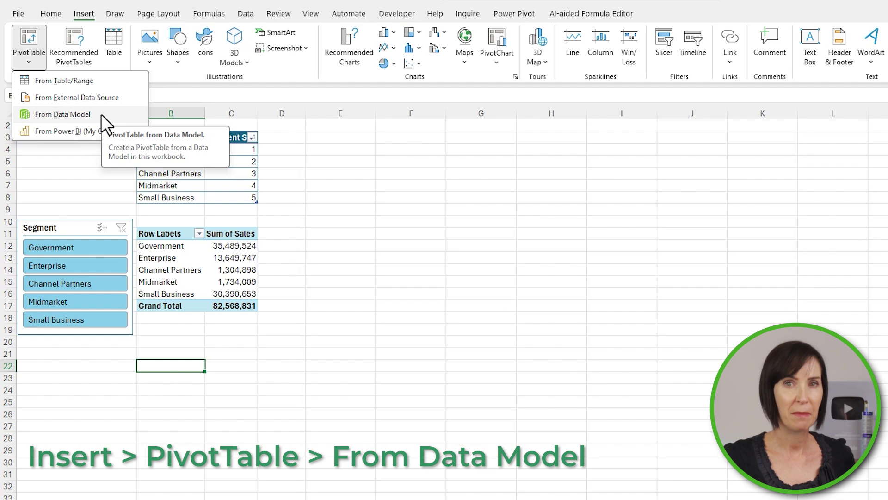
pyautogui.click(101, 114)
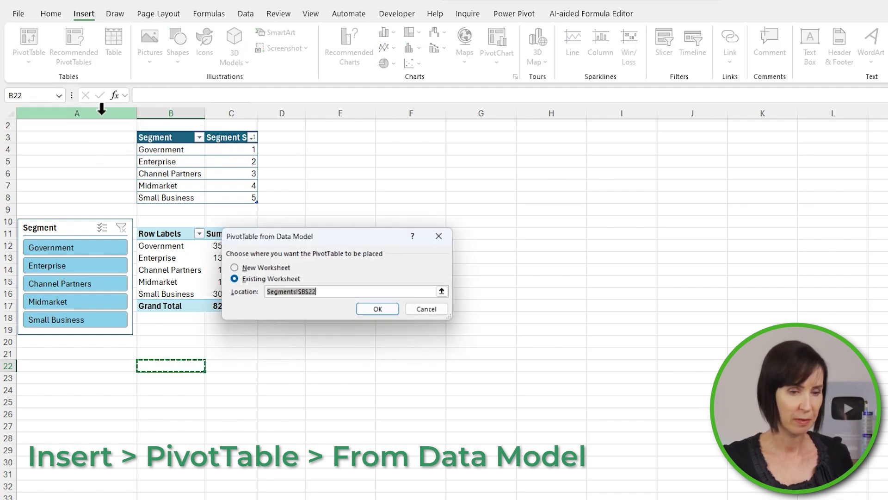
pyautogui.click(381, 312)
pyautogui.scroll(-6, 268, 308)
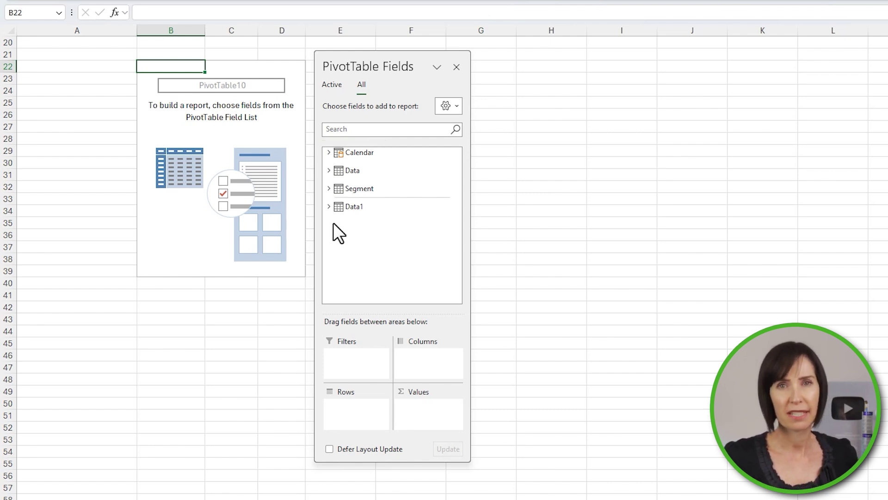
# Step: Build the pivot with Calendar's Date Hierarchy in rows and Sum of Sales as values
pyautogui.click(329, 152)
pyautogui.moveTo(365, 163); pyautogui.dragTo(359, 403)
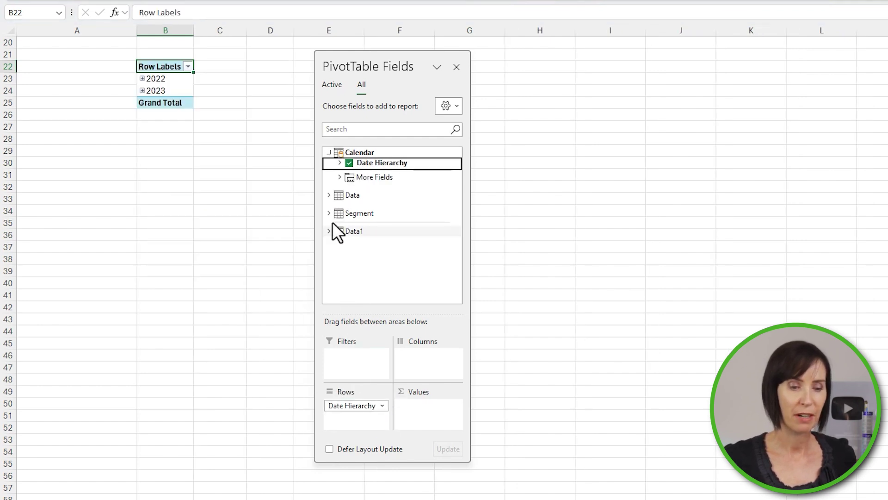
pyautogui.click(329, 194)
pyautogui.moveTo(365, 234); pyautogui.dragTo(428, 407)
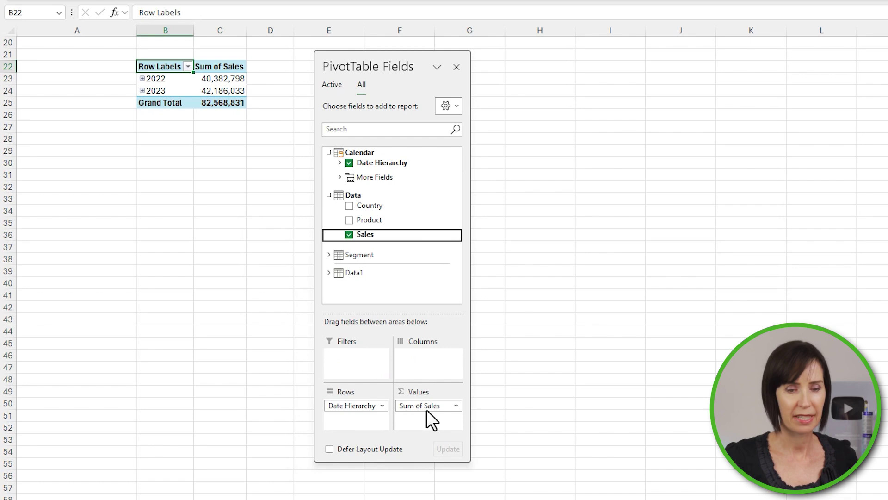
# Step: Expand the entire year field so every month shows
pyautogui.rightClick(166, 83)
pyautogui.moveTo(247, 216)
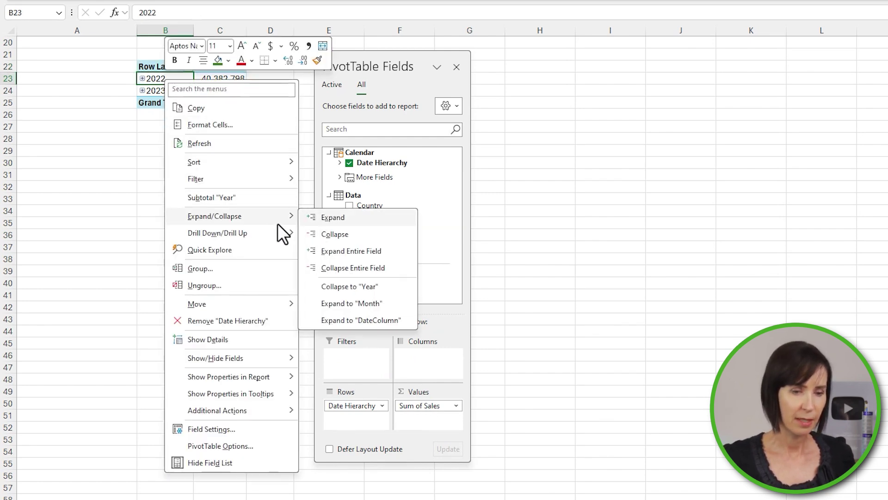
pyautogui.click(377, 252)
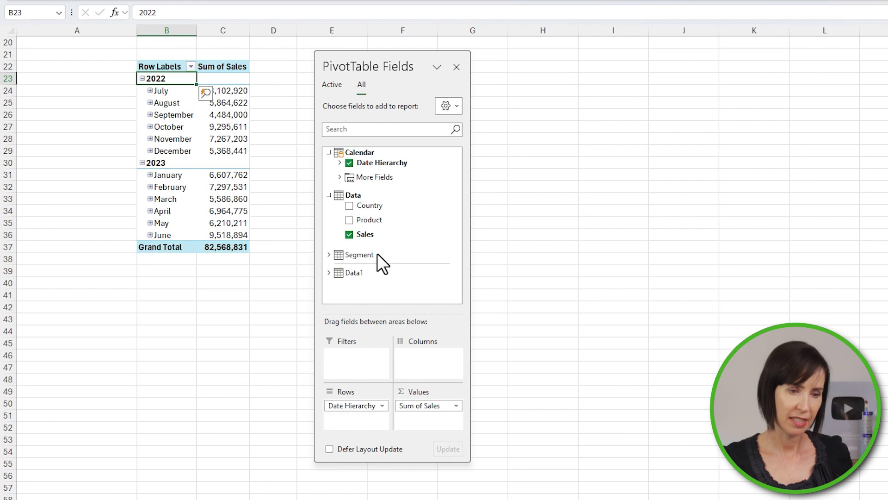
# Step: Add a Year-Month slicer and place it left of the pivot table
pyautogui.click(339, 176)
pyautogui.rightClick(419, 287)
pyautogui.click(506, 349)
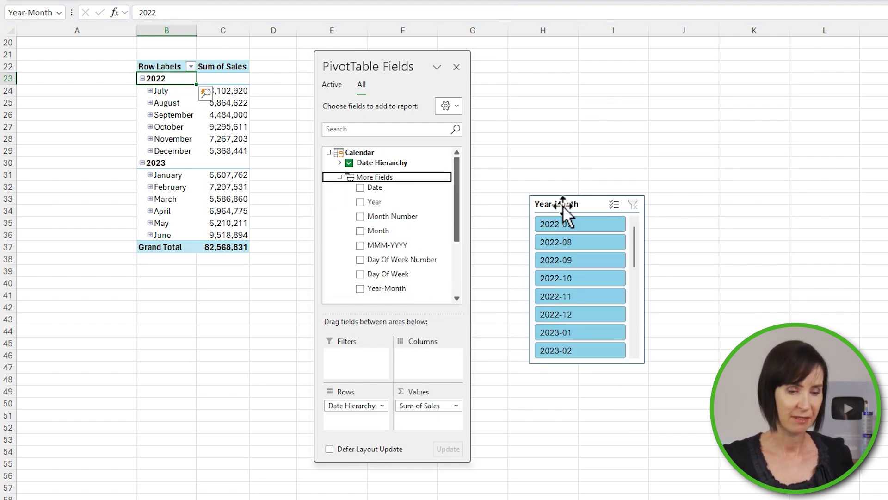
pyautogui.moveTo(563, 204); pyautogui.dragTo(52, 68)
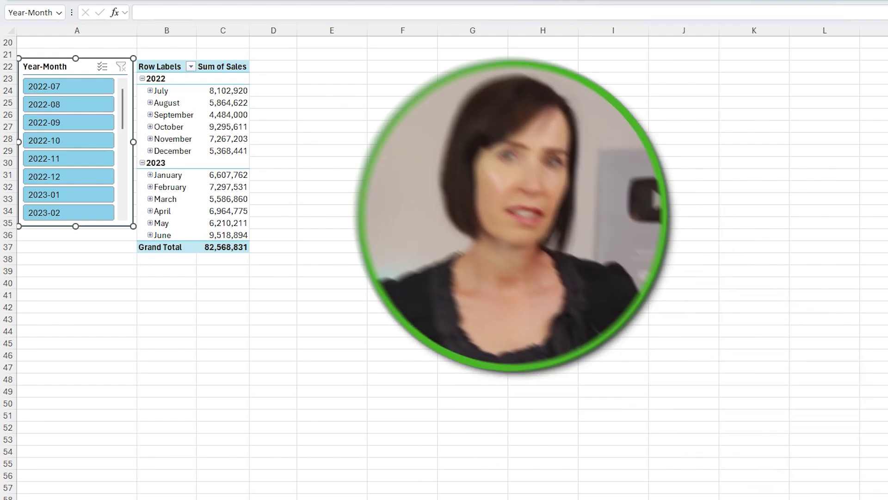